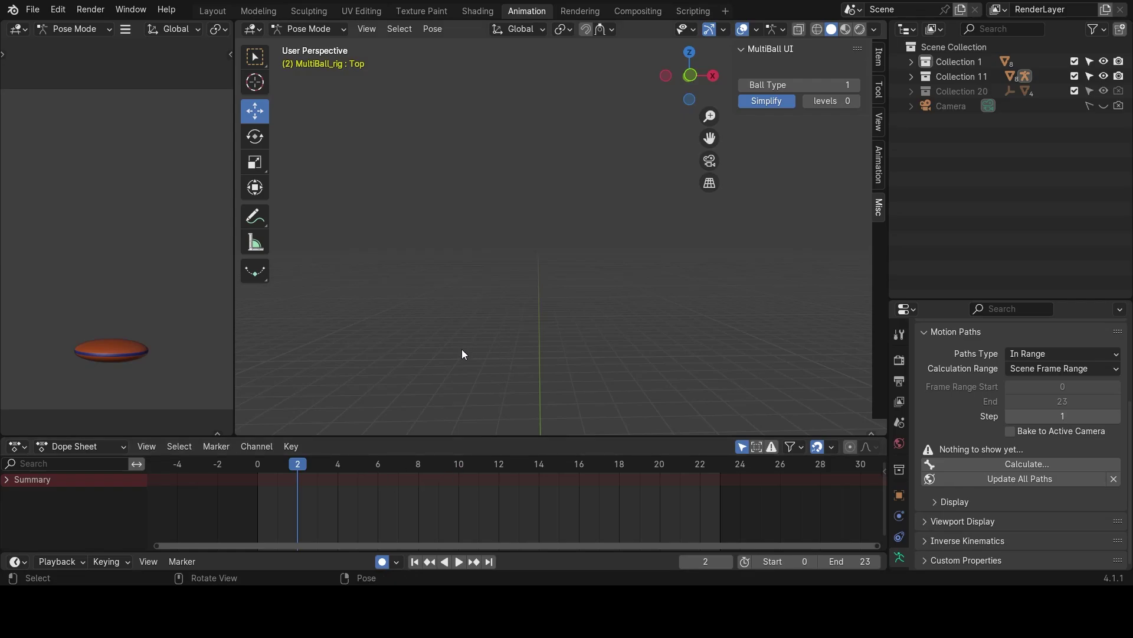
Step: Hide the viewport sidebar and play back the ball's existing bounce animation from frame 0
key("shift+Left")
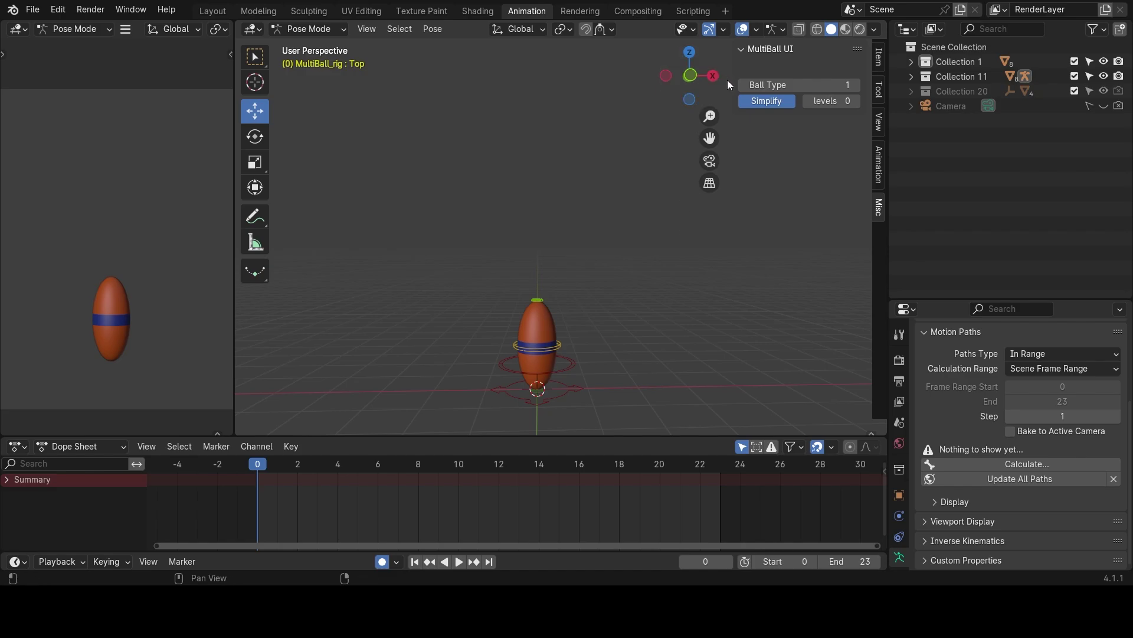
key("n")
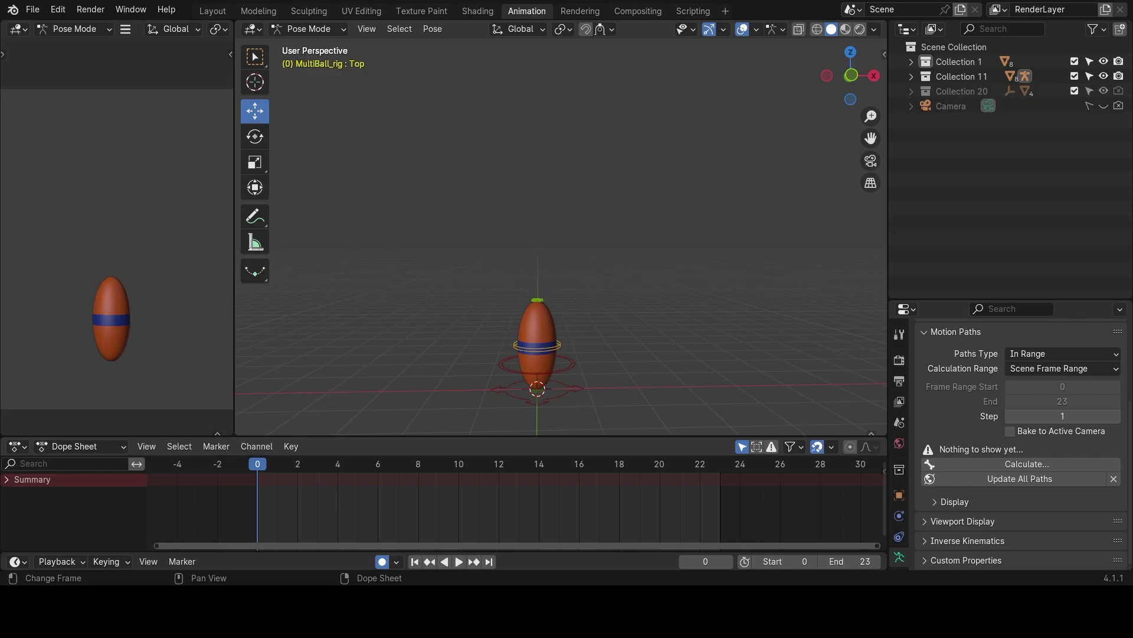
key("space")
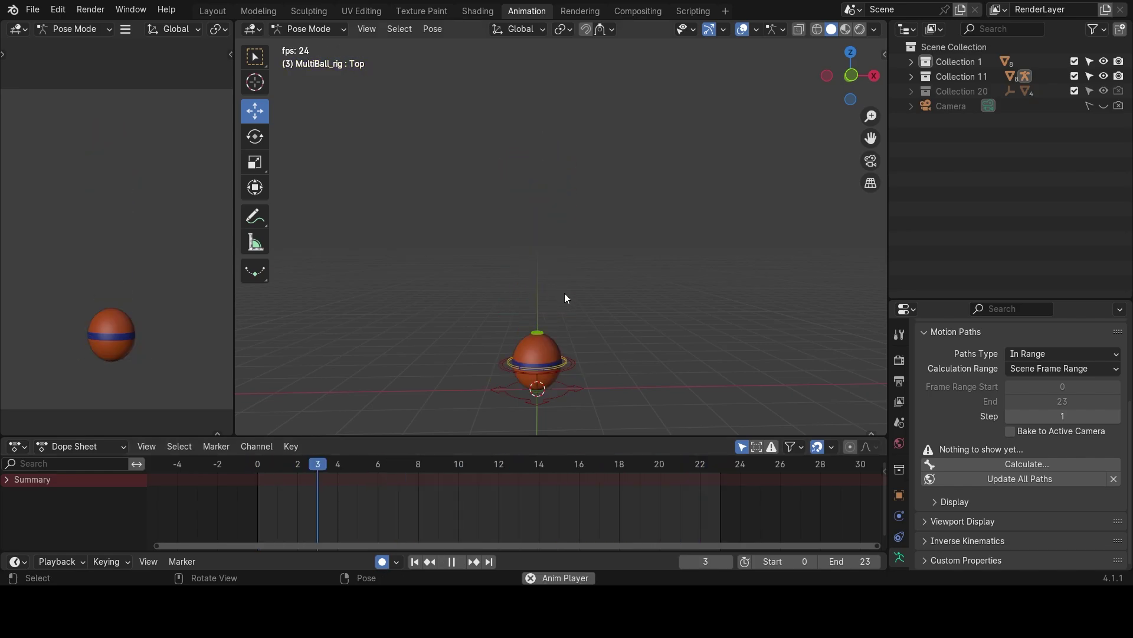
middle_click_drag(565, 353, 565, 336)
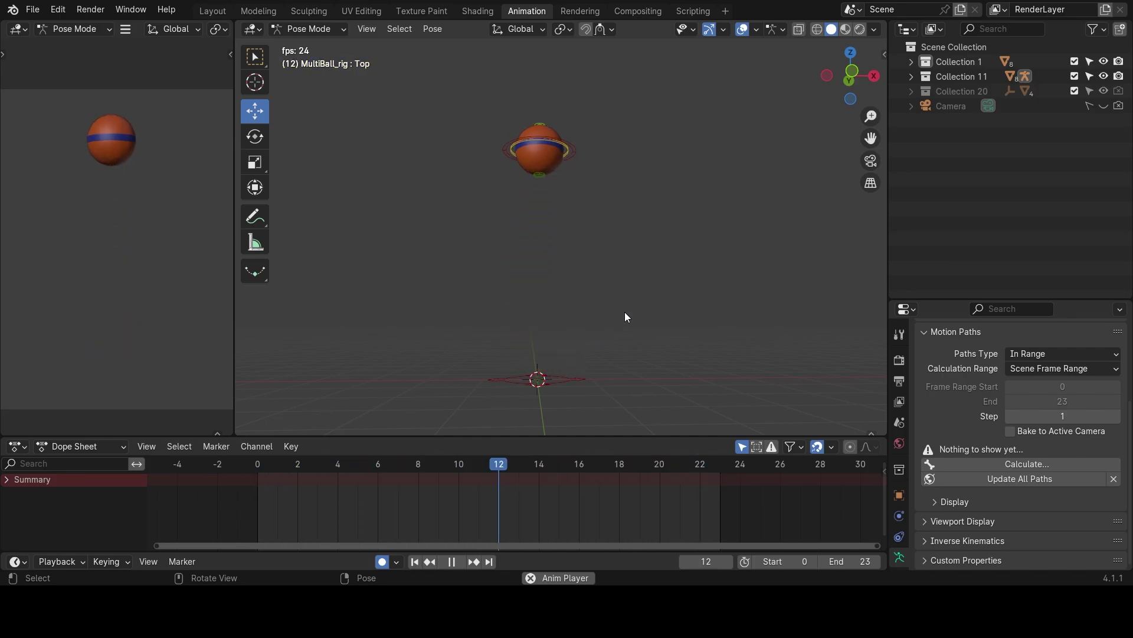
key("space")
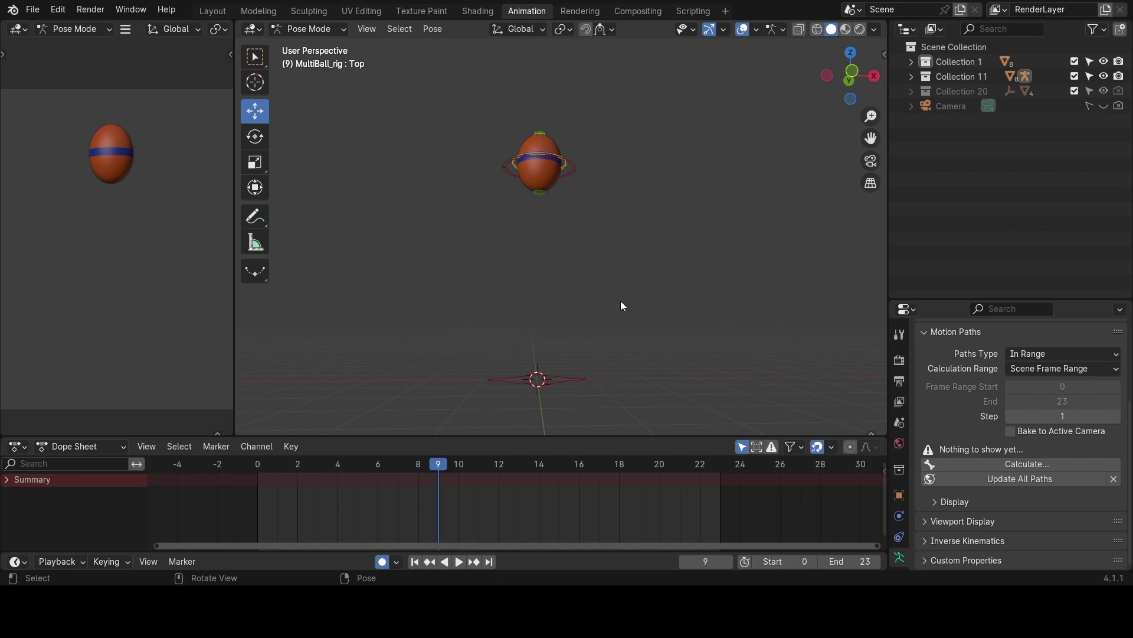
Step: Save the current file and return the animation to frame 0
mouse_move(636, 325)
middle_mouse_down()
mouse_move(631, 338)
mouse_move(661, 352)
mouse_move(641, 345)
middle_mouse_up()
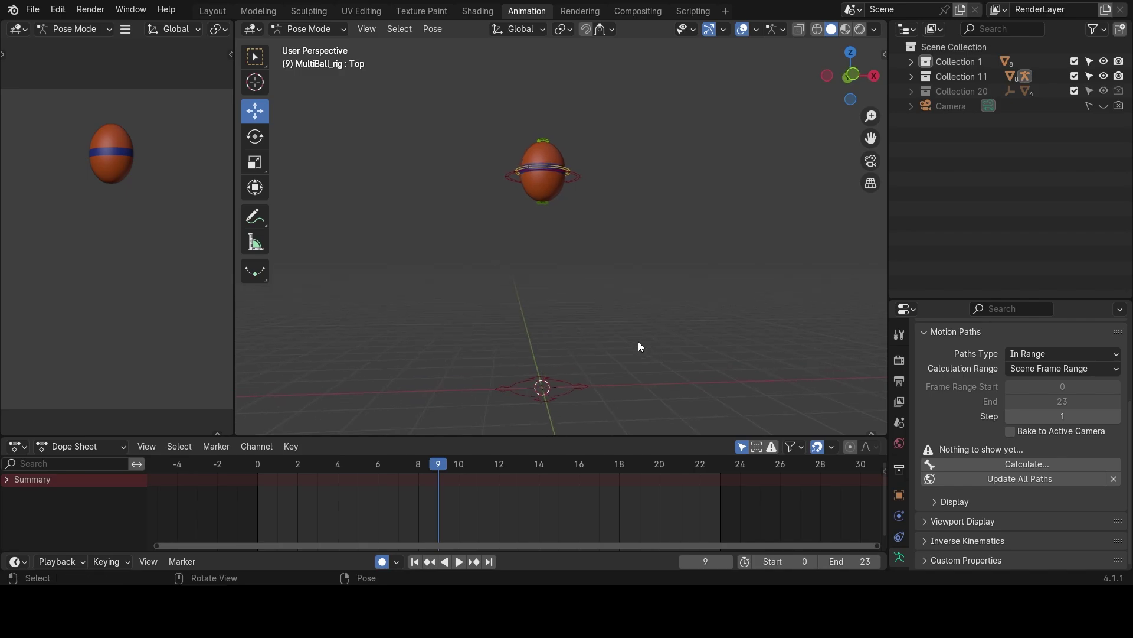
key("ctrl+s")
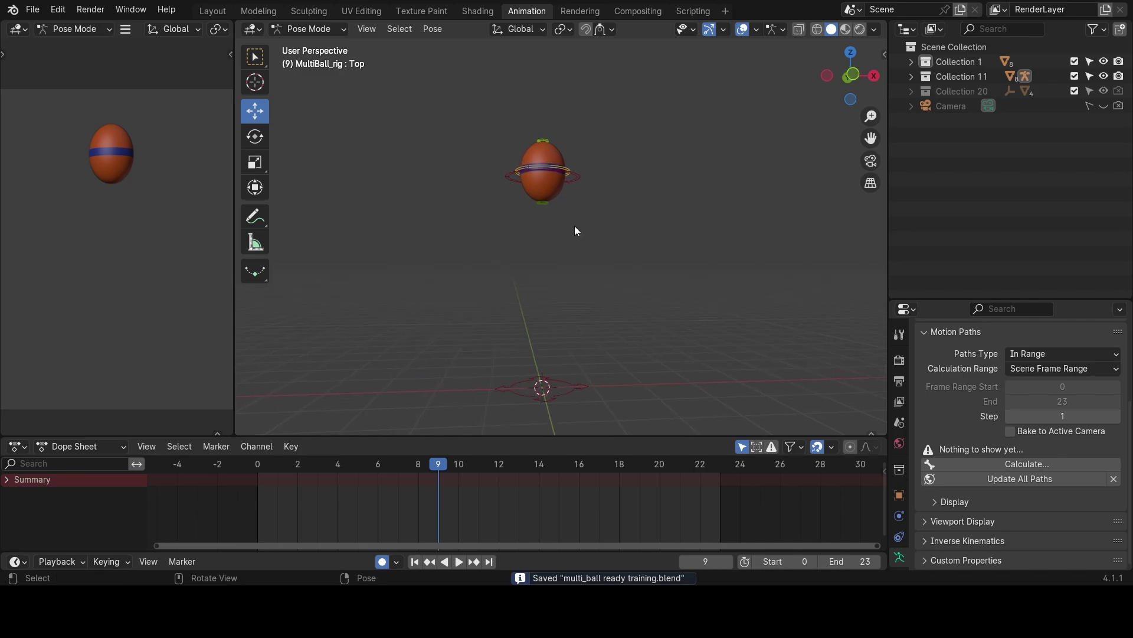
left_click(417, 561)
middle_click_drag(584, 322, 559, 336)
left_click_drag(284, 477, 259, 479)
mouse_move(525, 340)
middle_mouse_down()
mouse_move(535, 363)
mouse_move(534, 340)
middle_mouse_up()
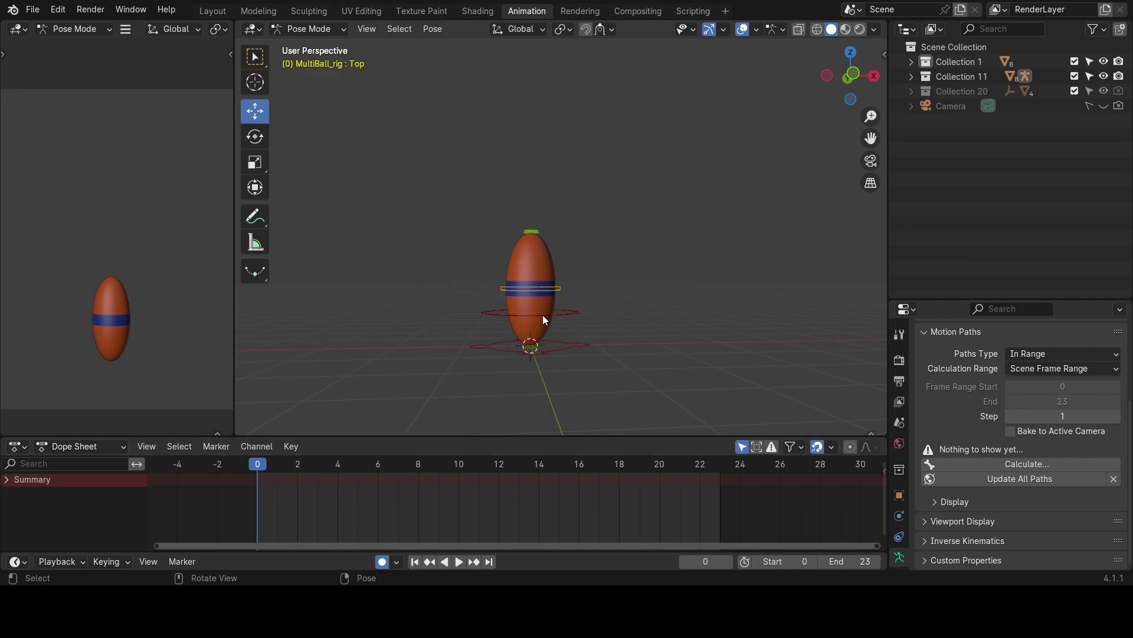
Step: Select all of the ball rig's controls and their keyframes, and play the animation, finishing back at frame 0
left_click_drag(400, 167, 702, 382)
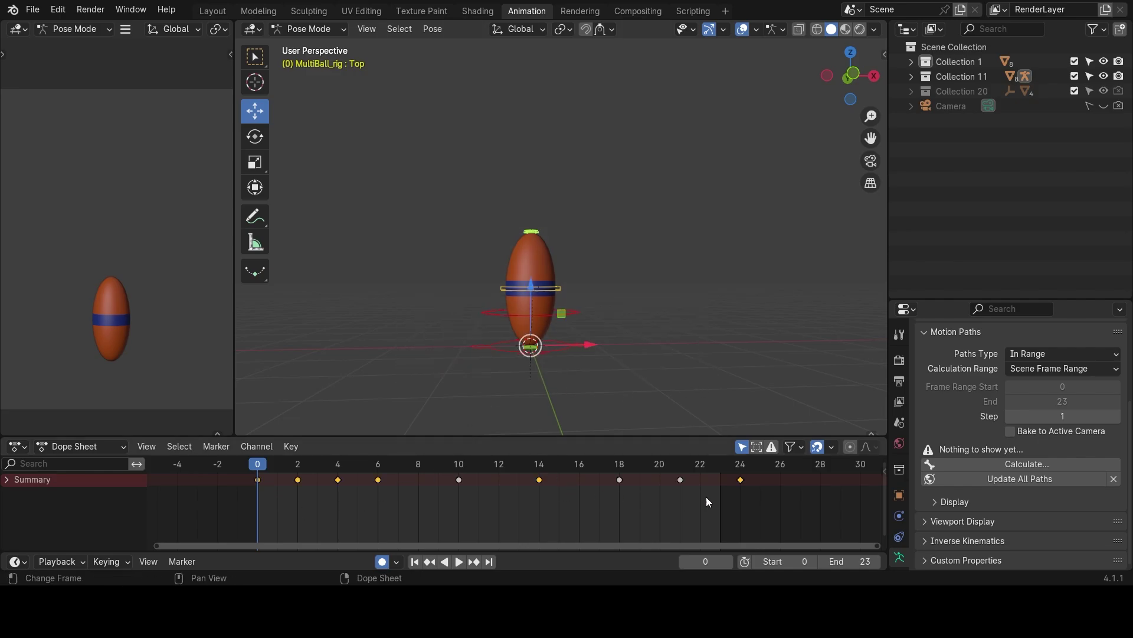
left_click_drag(788, 498, 233, 479)
key("space")
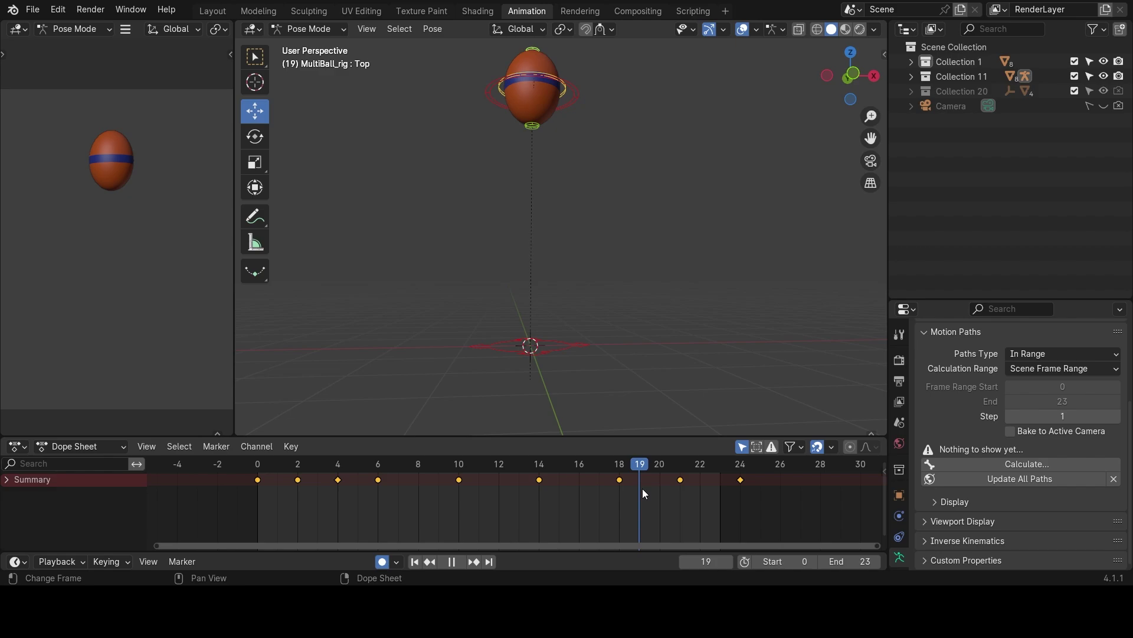
left_click_drag(642, 488, 262, 530)
key("space")
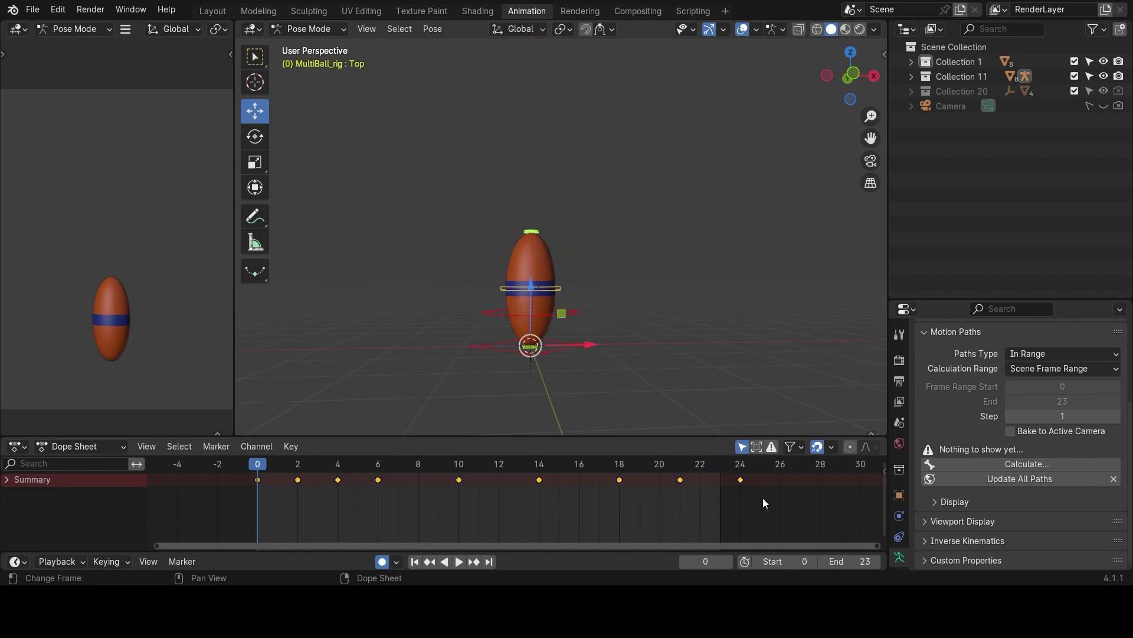
Step: Delete all keyframes of the selected rig controls with Delete Keyframes
left_click_drag(816, 501, 224, 472)
key("x")
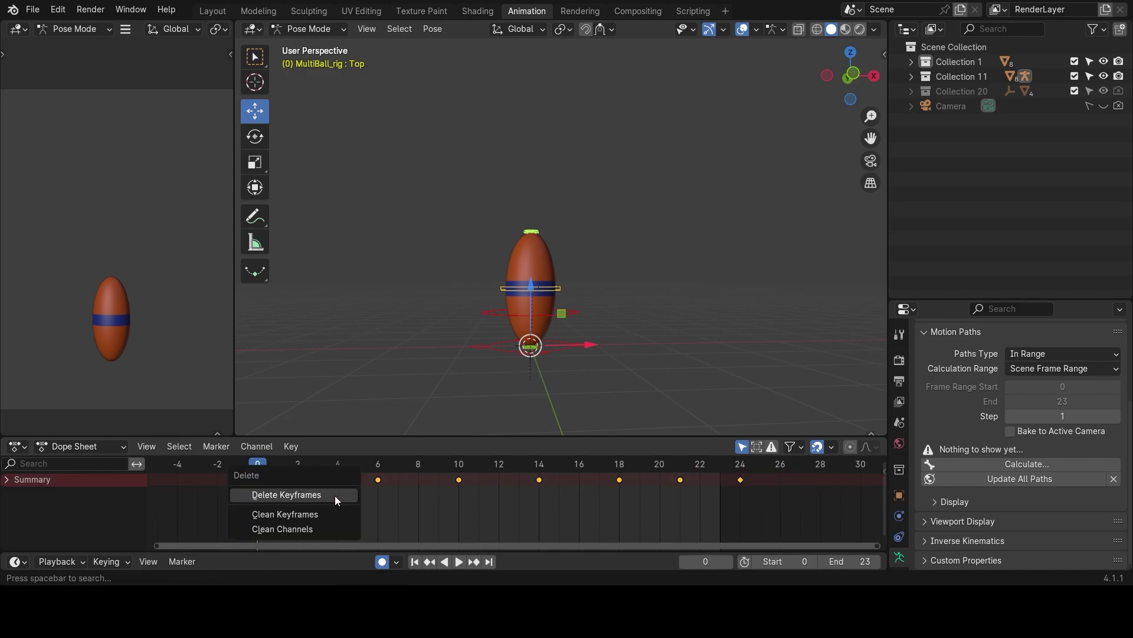
left_click(327, 497)
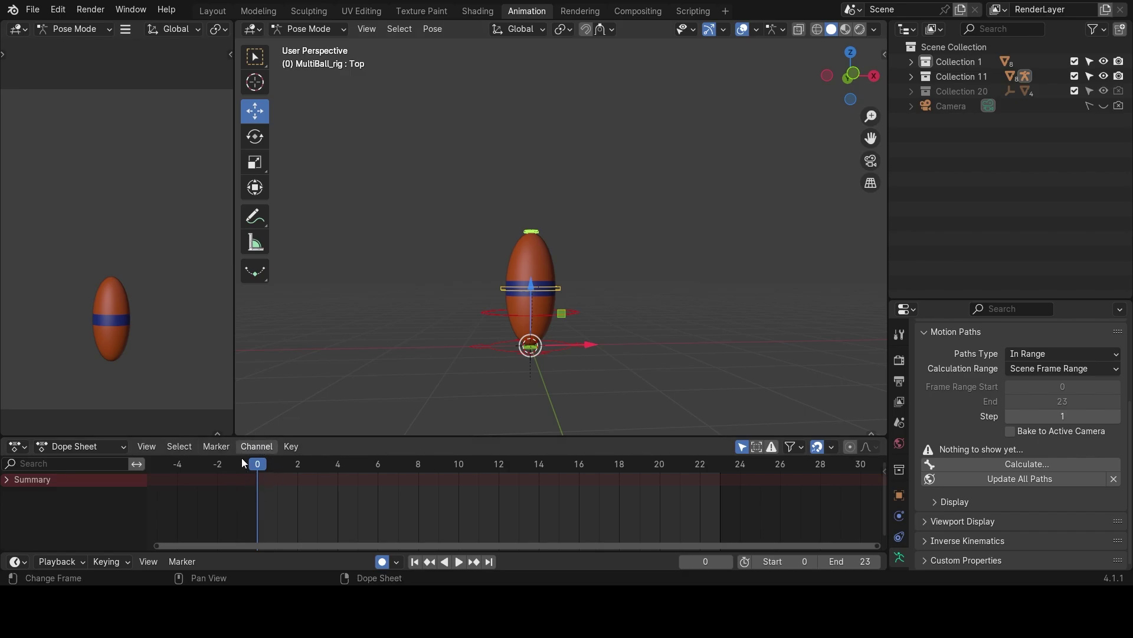
Step: Clear the scale of all the ball rig's controls at frame 0, keeping every control selected
left_click_drag(433, 170, 639, 407)
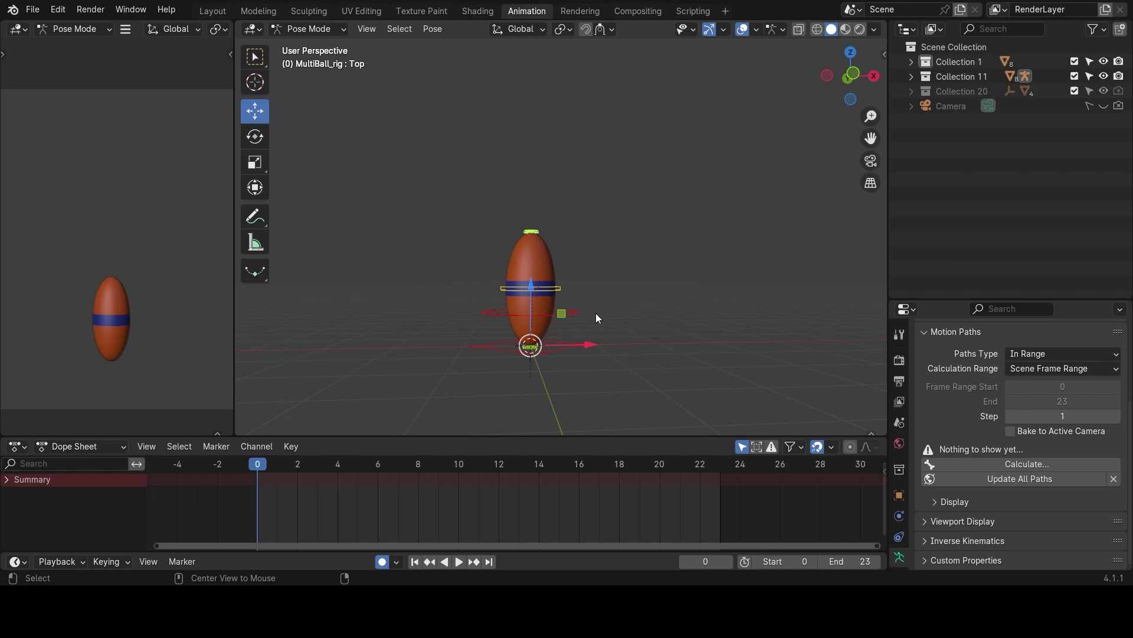
key("alt+s")
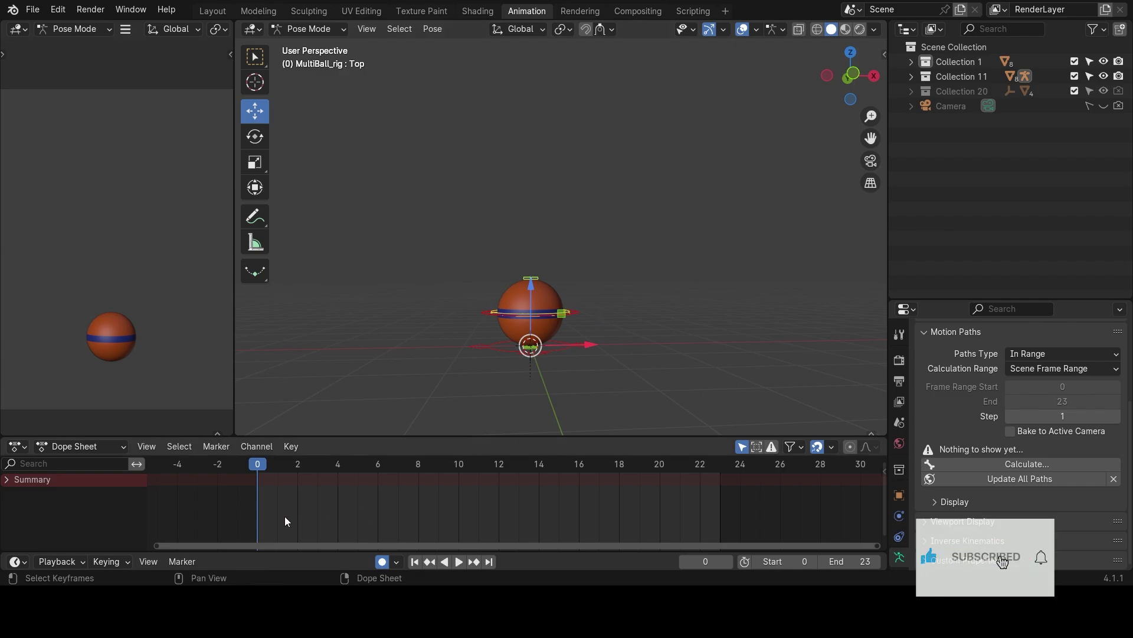
key("space")
key("space")
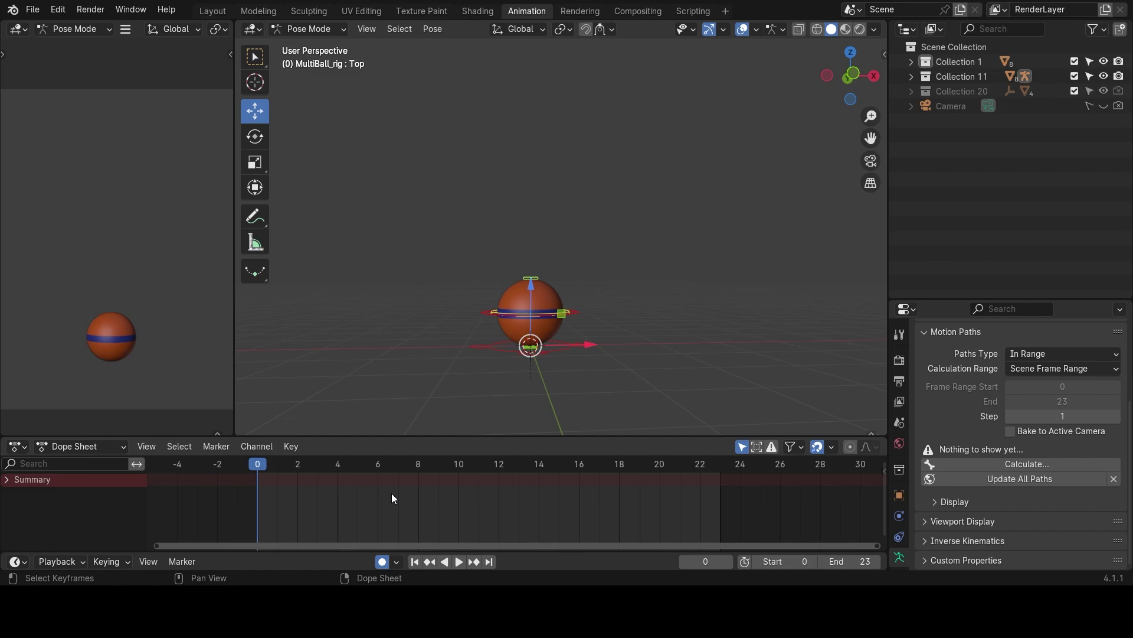
left_click_drag(396, 206, 684, 372)
left_click_drag(421, 231, 653, 370)
left_click_drag(440, 199, 589, 369)
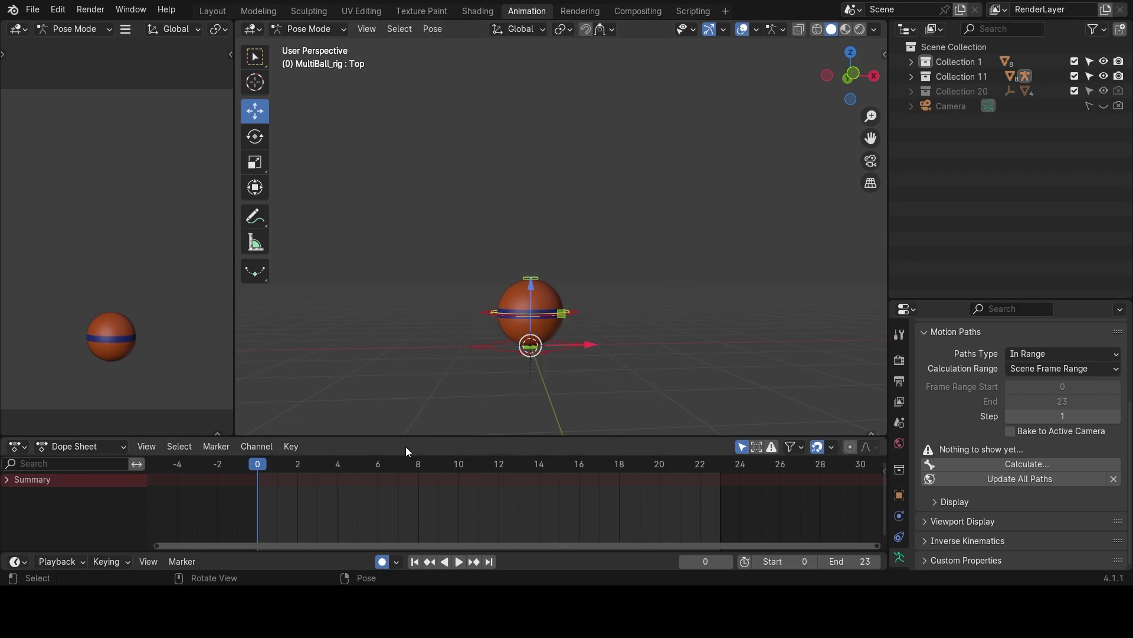
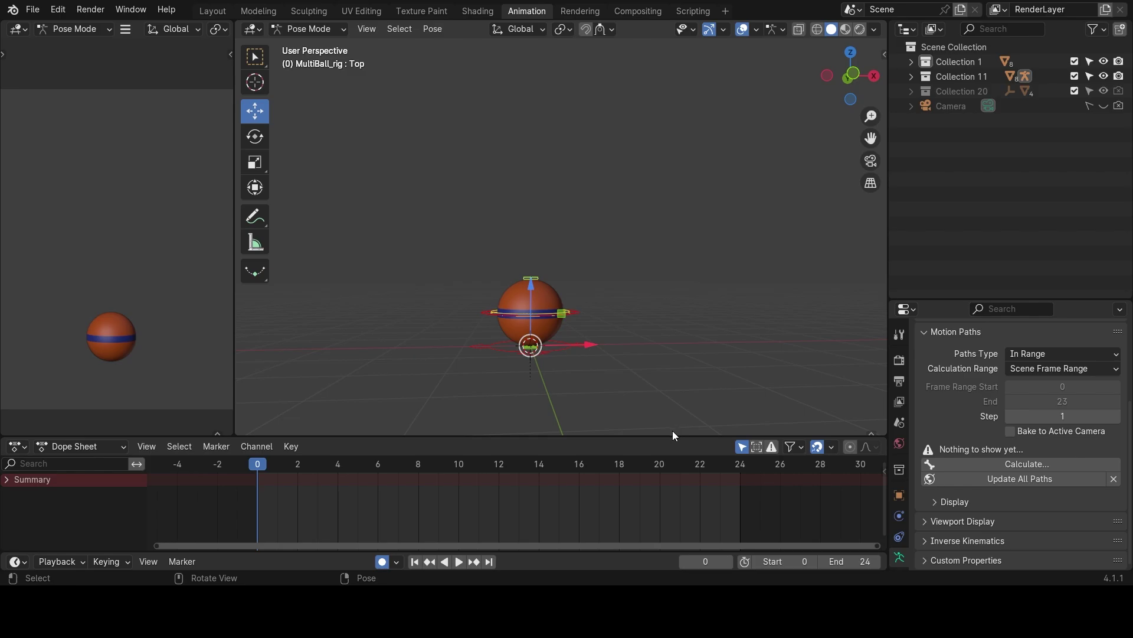
Step: Resize the animation editors and join the bottom Timeline area into the Dope Sheet, leaving one moderately tall Dope Sheet
left_click_drag(667, 438, 661, 318)
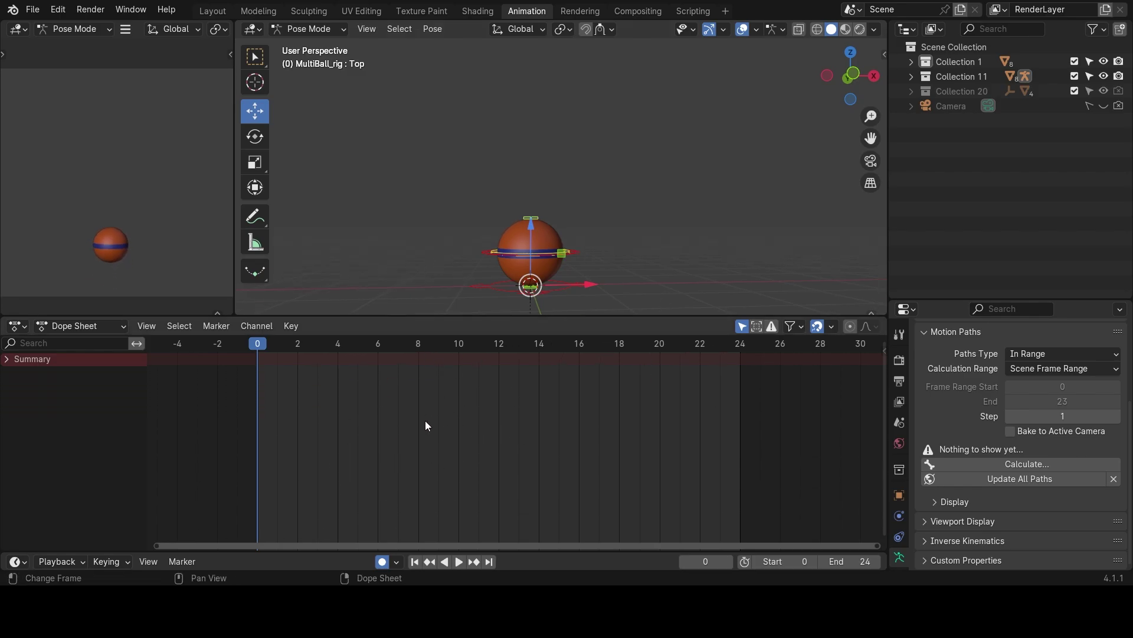
left_click_drag(508, 317, 466, 379)
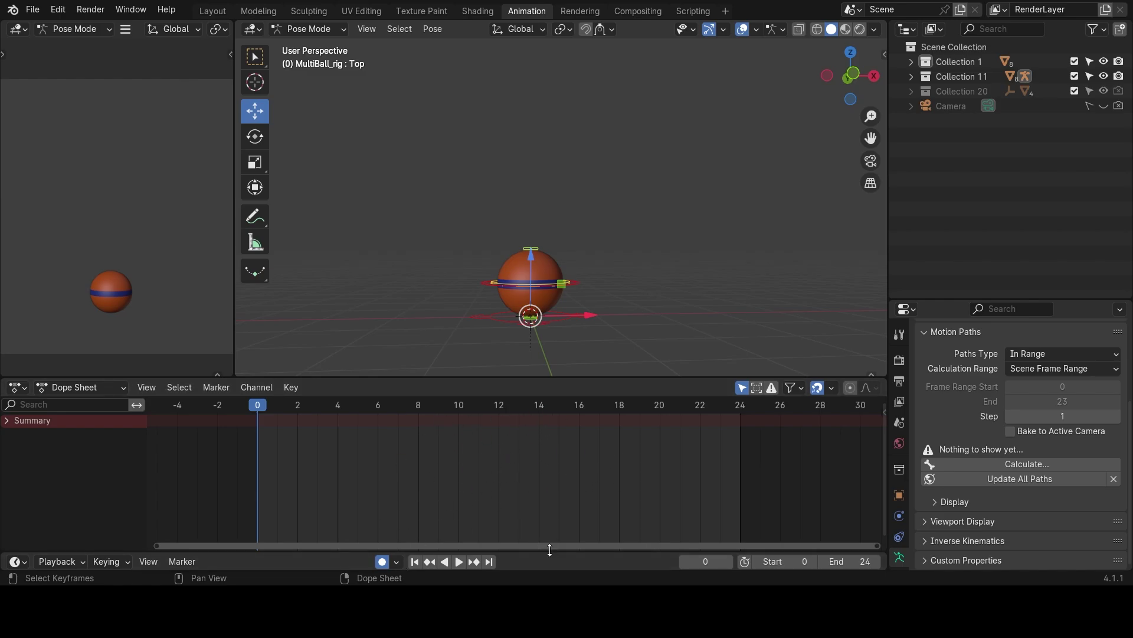
left_click_drag(547, 553, 526, 467)
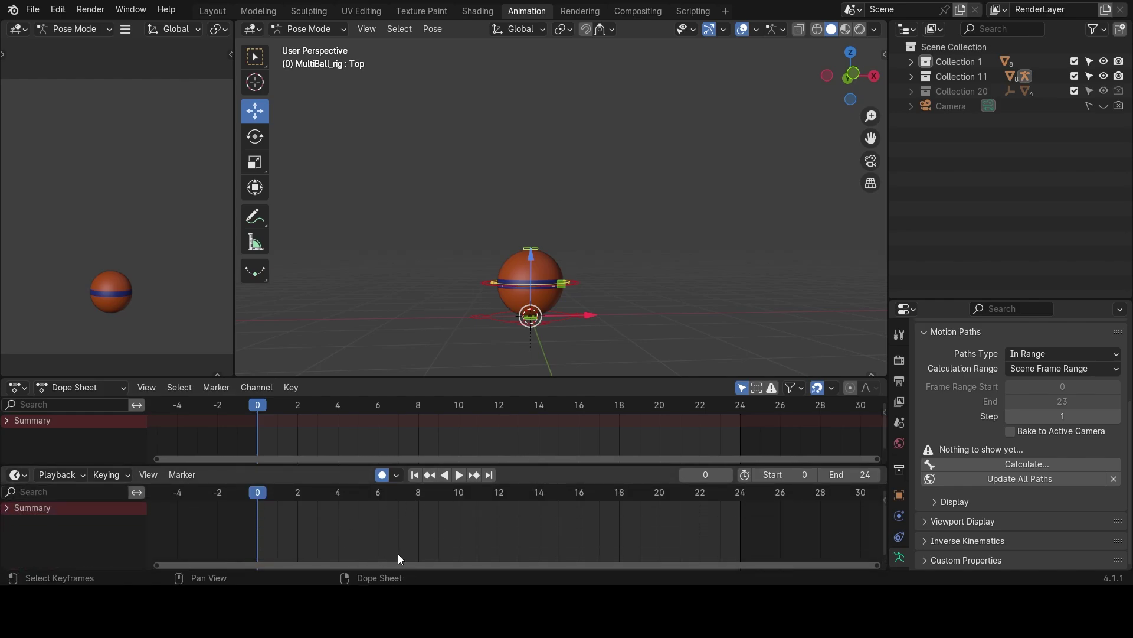
right_click(570, 467)
left_click(560, 467)
left_click(540, 508)
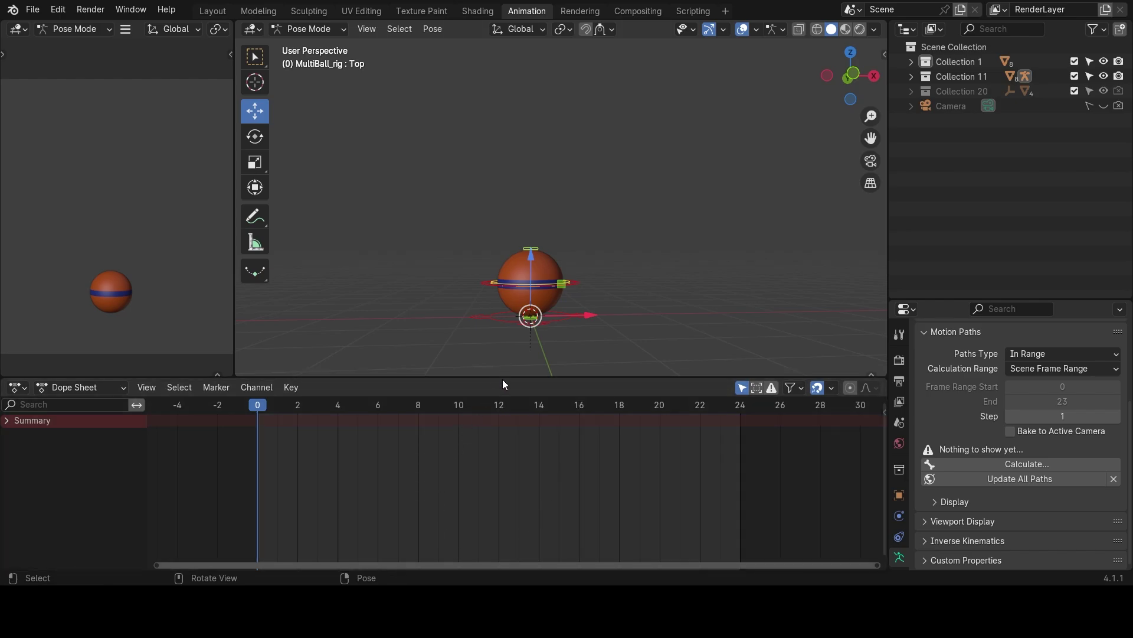
left_click_drag(503, 380, 503, 417)
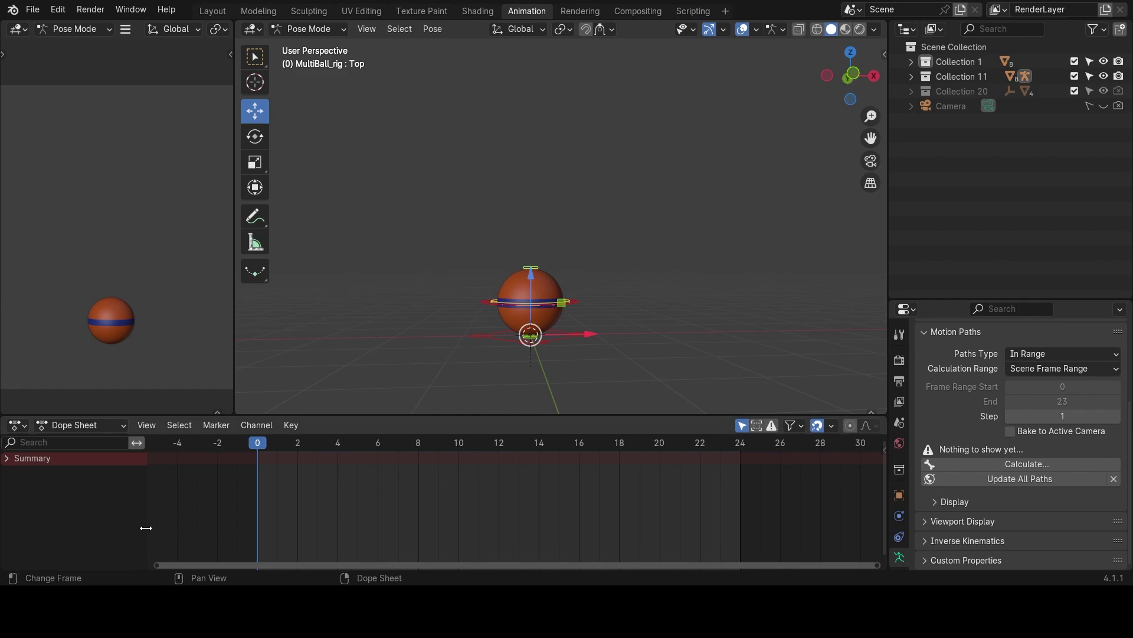
Step: Change the Dope Sheet area to a Timeline and set the frame range to start at 0 and end at 24
left_click(17, 425)
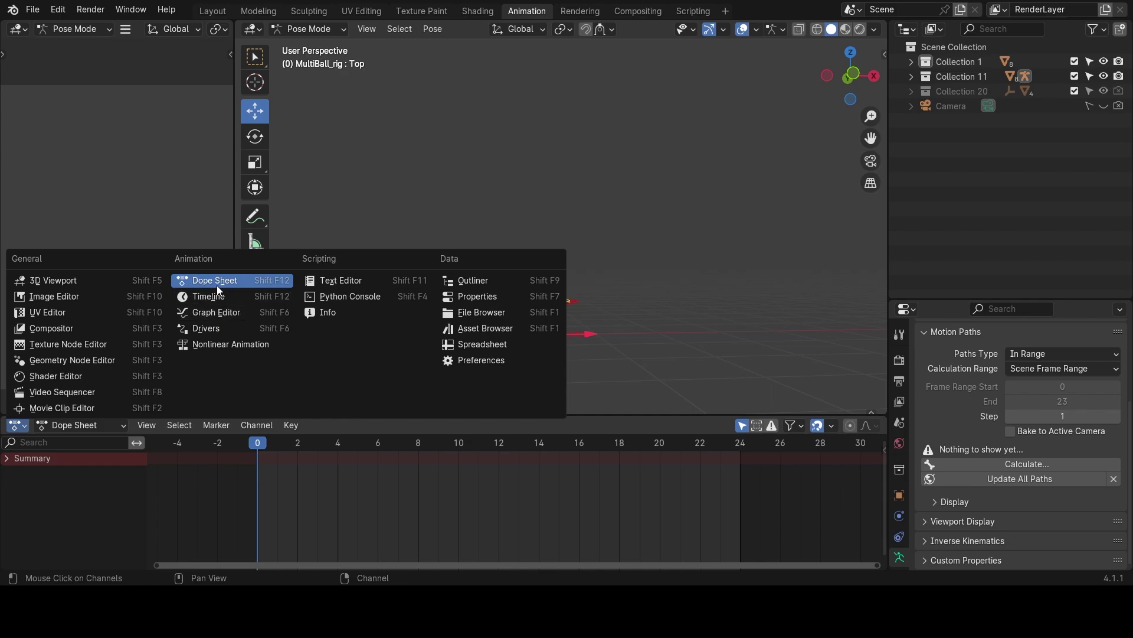
left_click(249, 296)
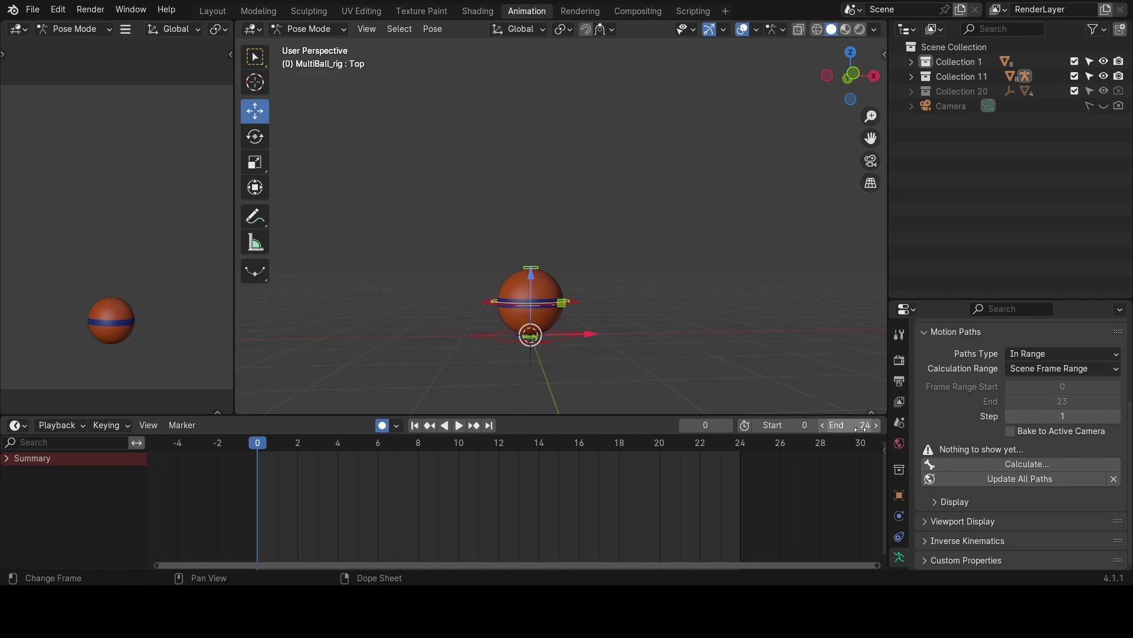
left_click(790, 429)
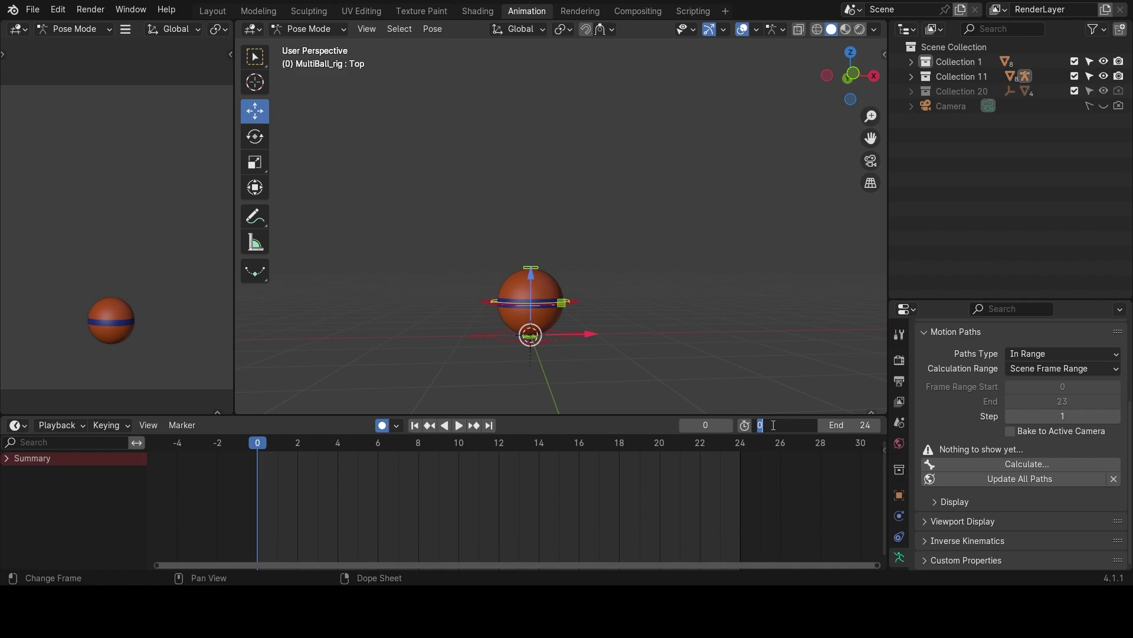
type("0")
left_click(860, 425)
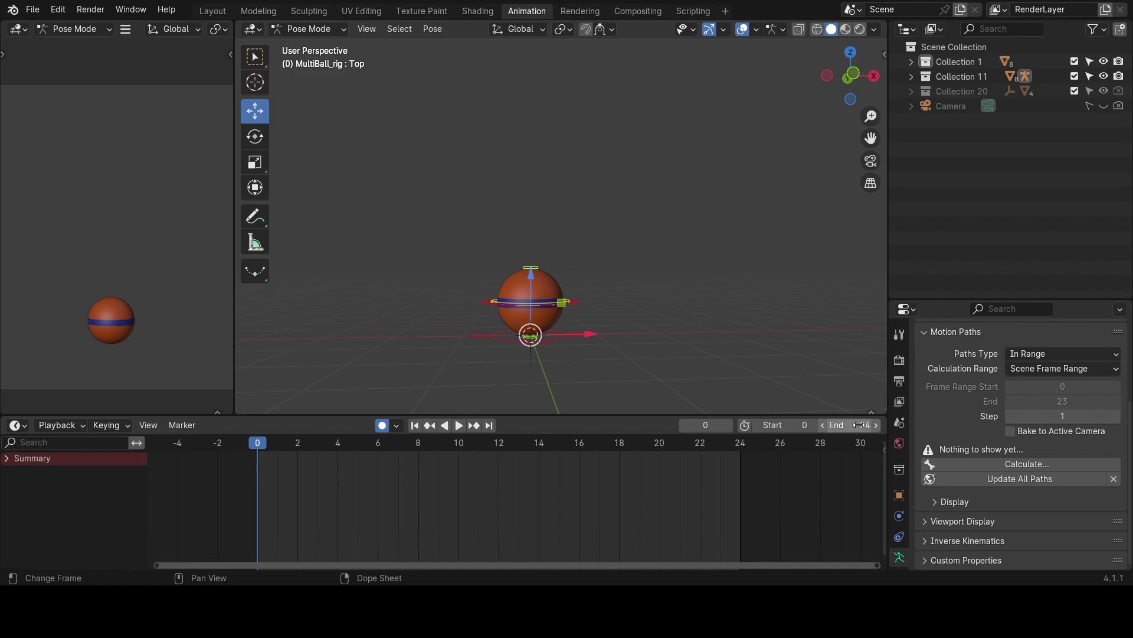
type("24")
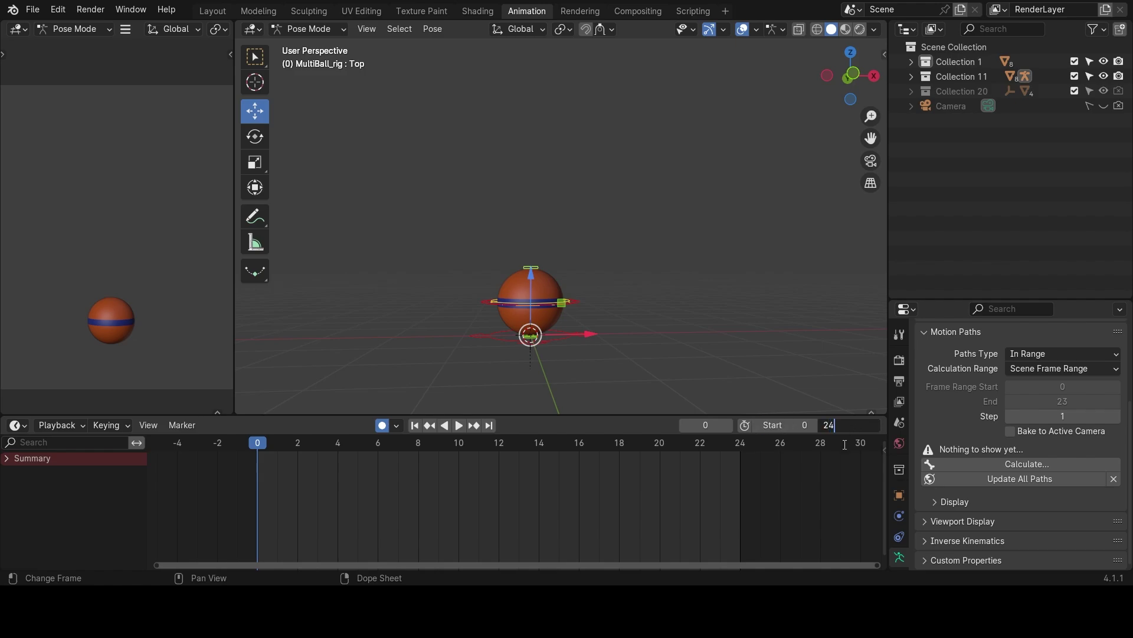
key("Return")
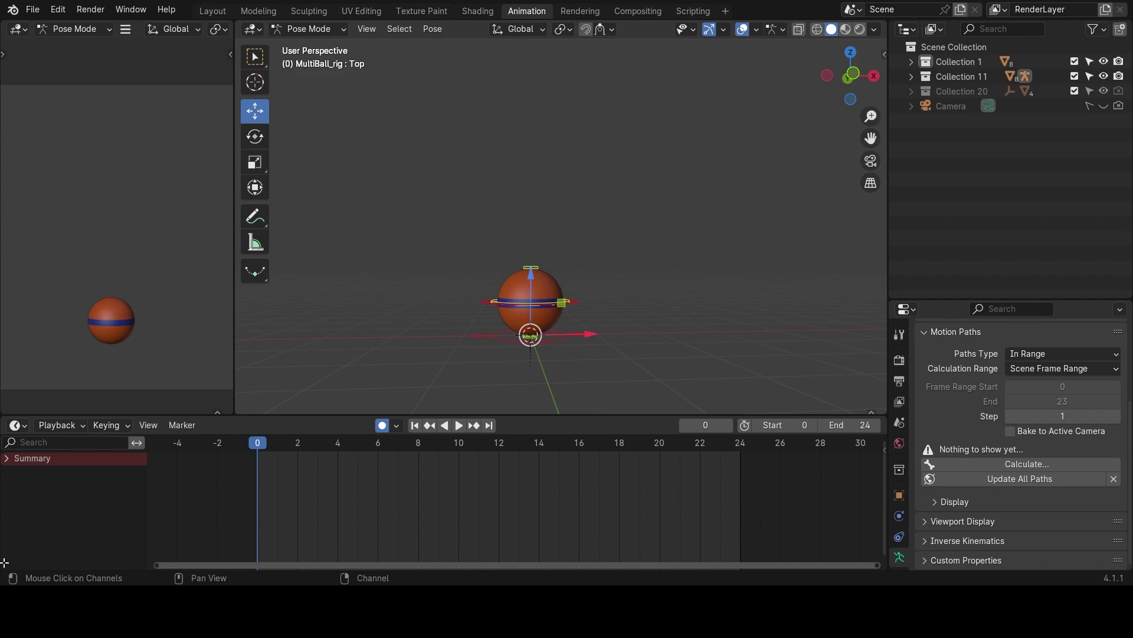
Step: Split a thin Timeline strip off the bottom of the Timeline area and change the larger area above it to a Dope Sheet
left_click_drag(4, 562, 7, 552)
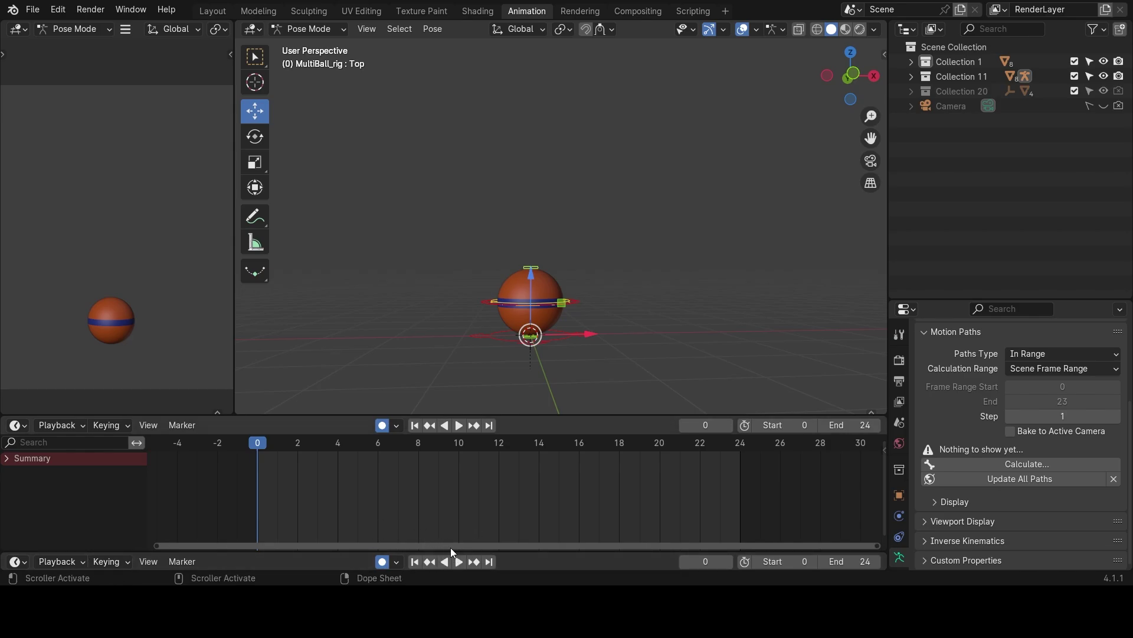
left_click(18, 426)
key("Escape")
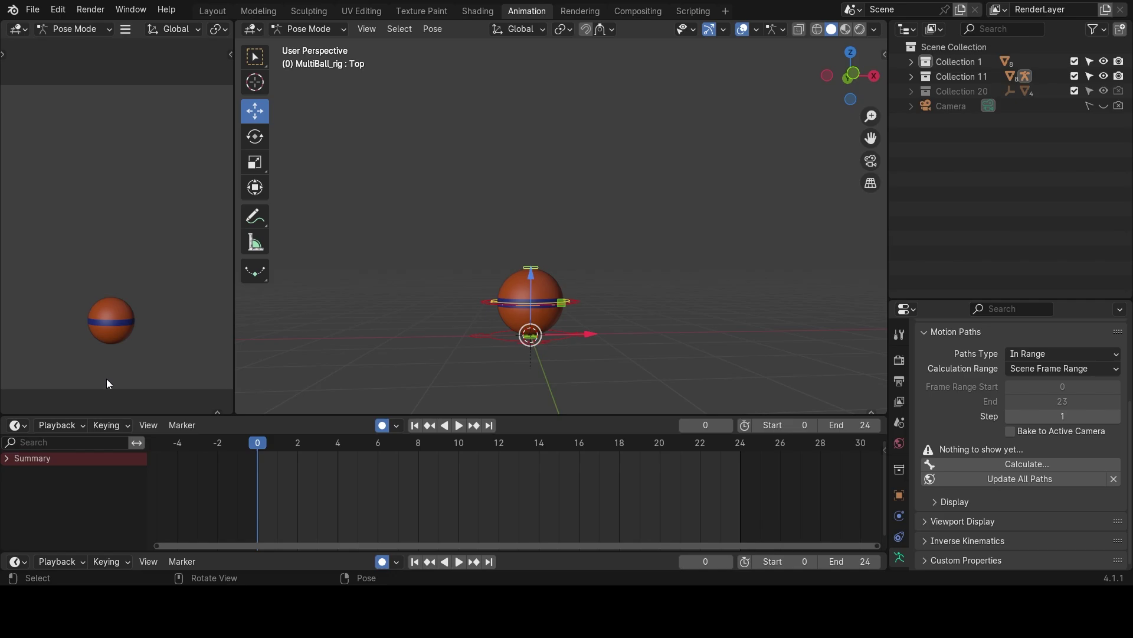
left_click(19, 427)
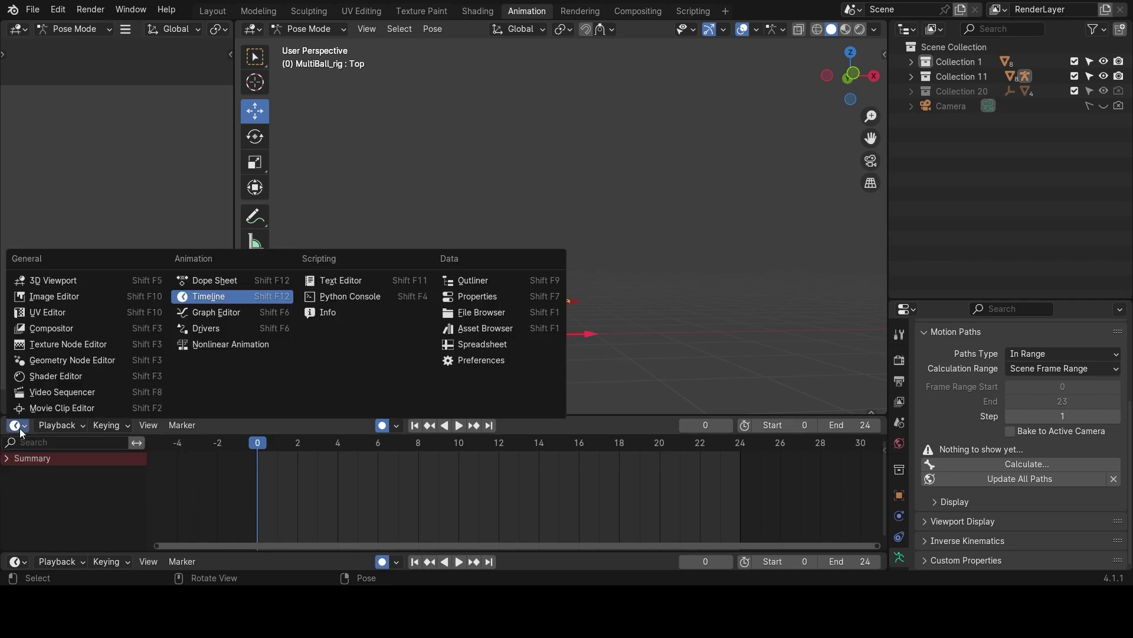
left_click(228, 282)
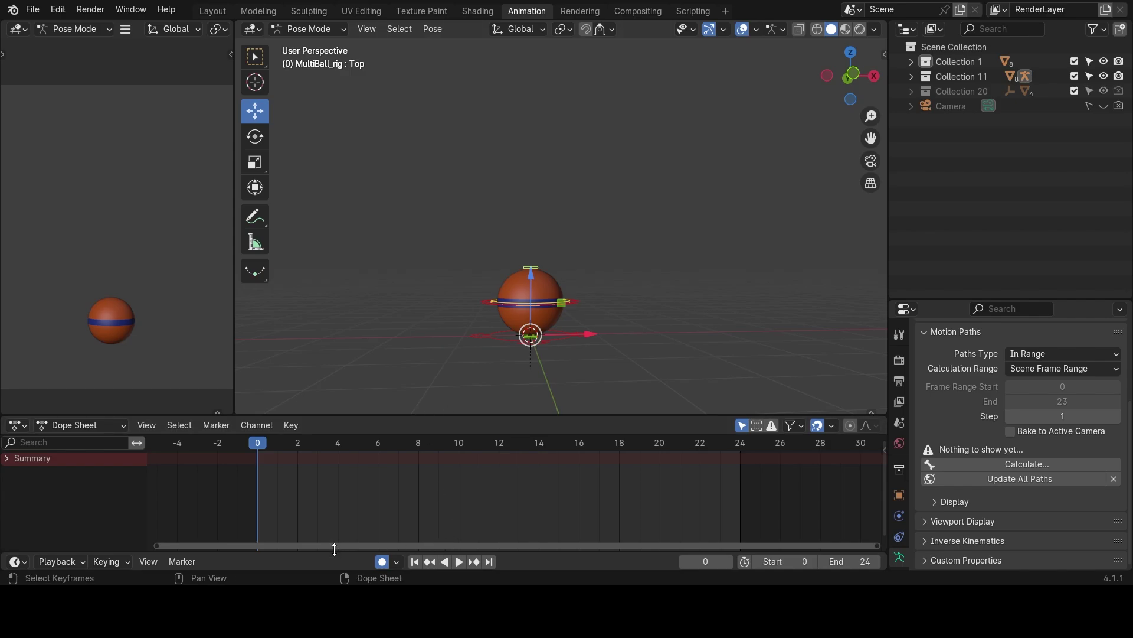
left_click_drag(334, 549, 368, 577)
Step: Insert Location, Rotation & Scale keyframes for all the rig's controls at frame 0 and frame 2
left_click_drag(470, 217, 639, 358)
key("i")
left_click_drag(274, 448, 291, 446)
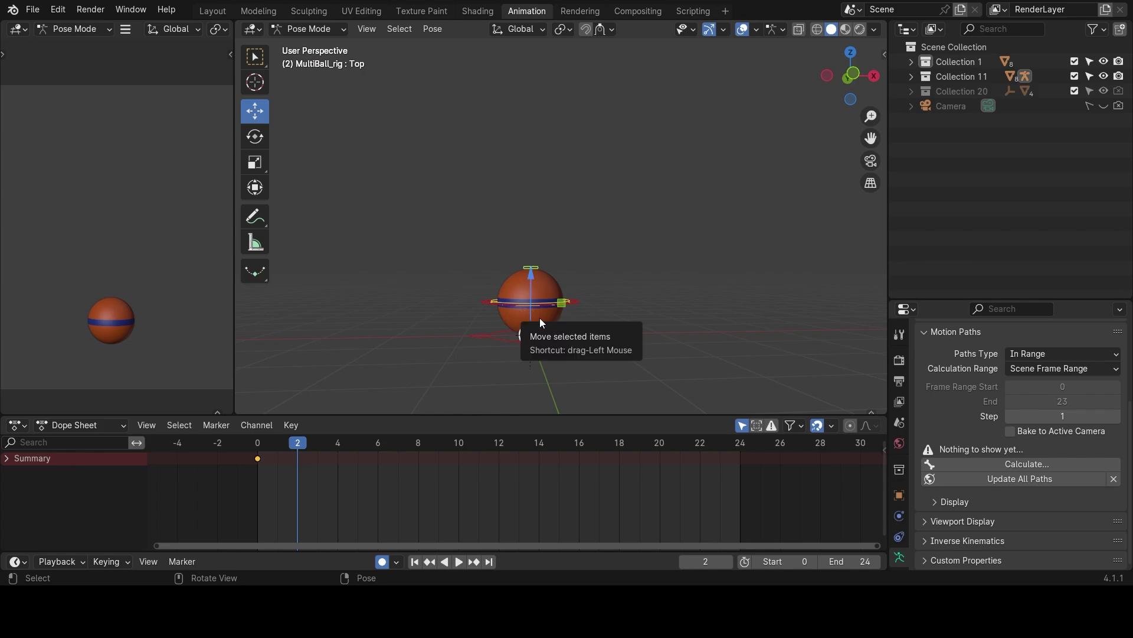
key("i")
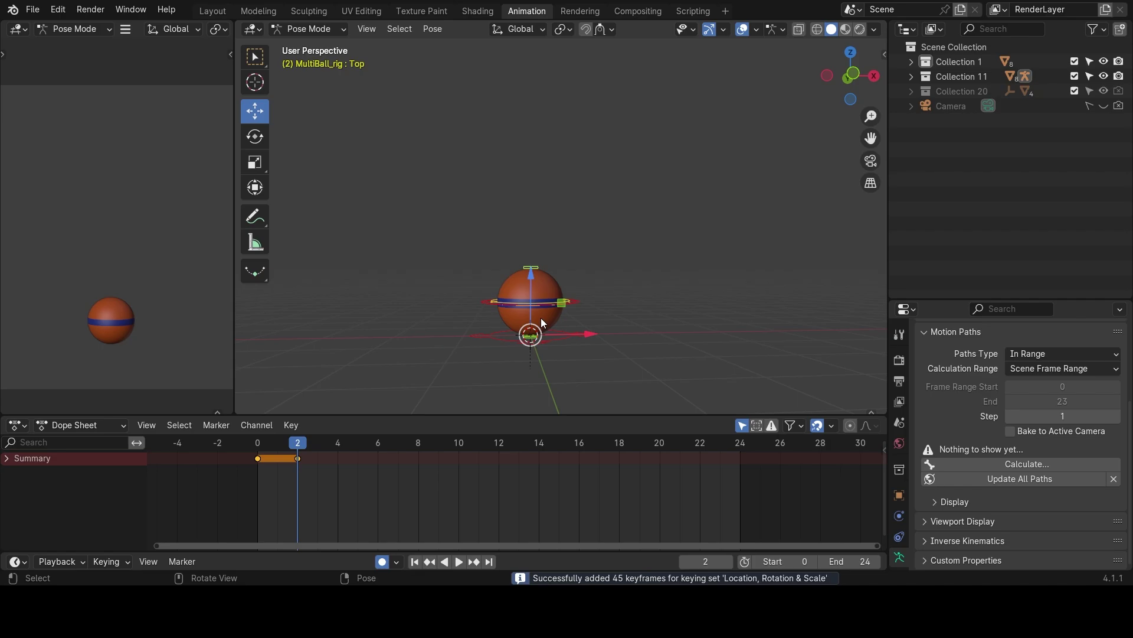
Step: Insert keyframes for all the rig's controls at frame 4
key("space")
left_click_drag(306, 448, 341, 453)
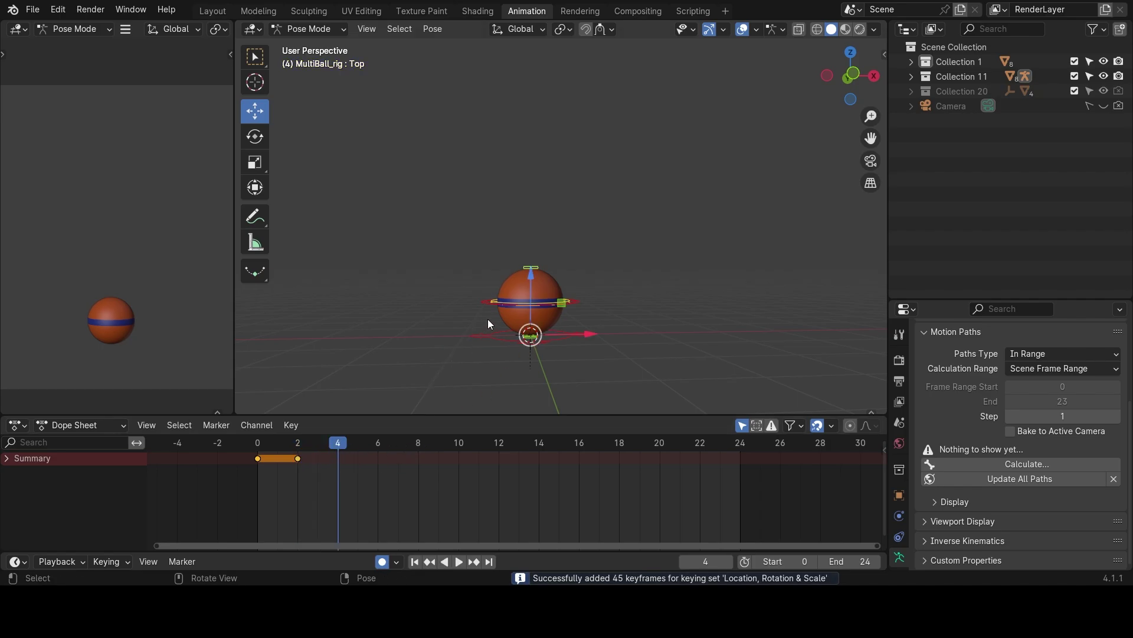
key("i")
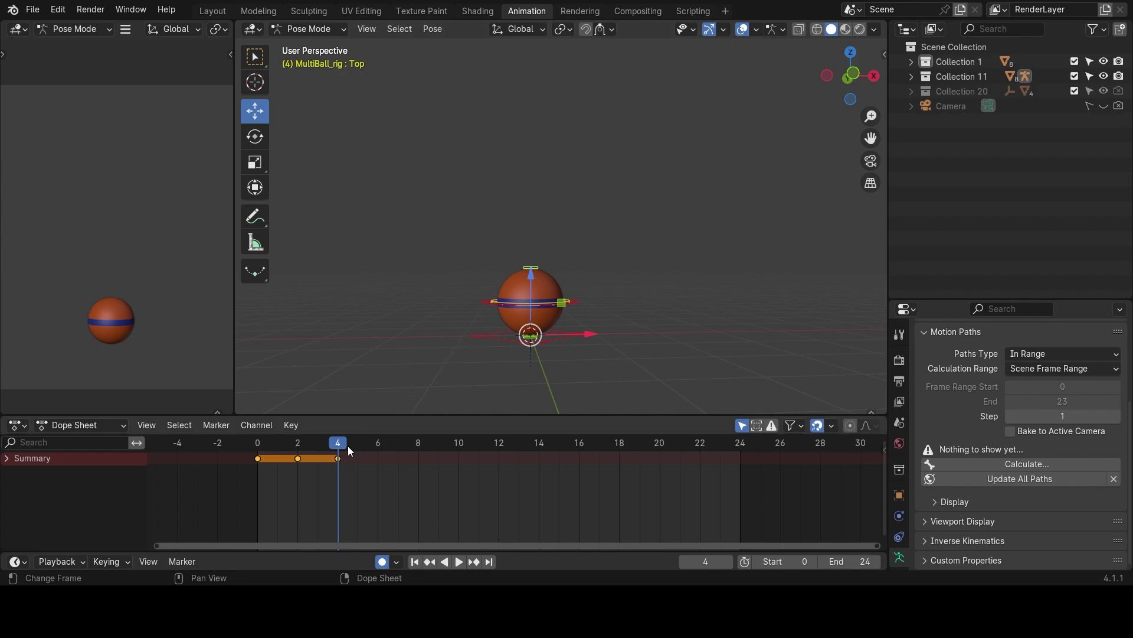
scroll(358, 487, "up", 3)
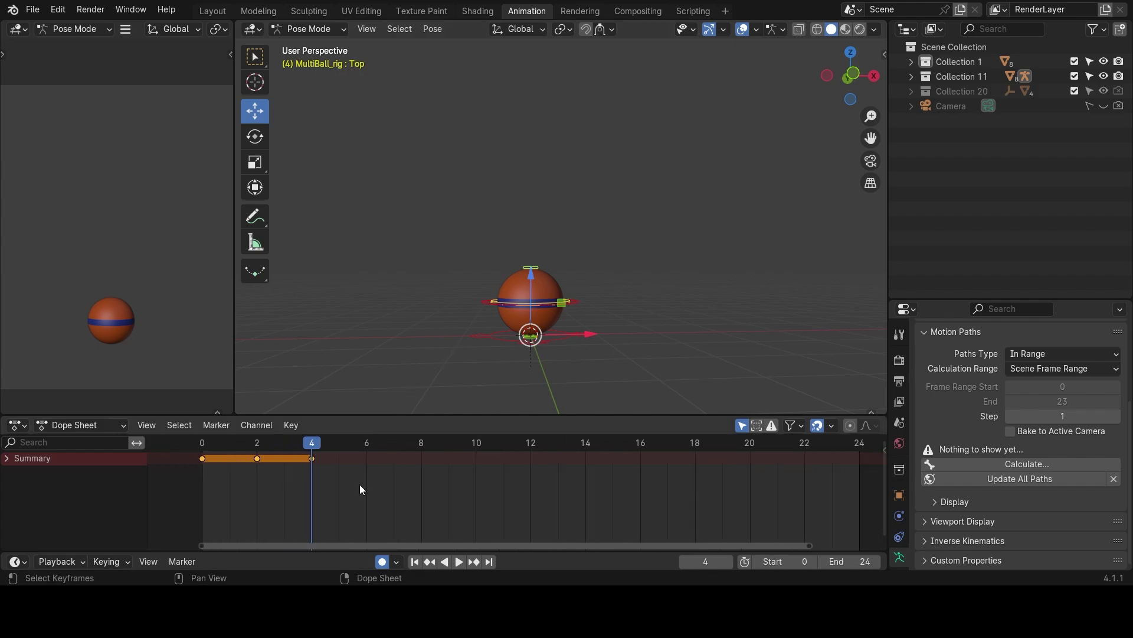
left_click(268, 442)
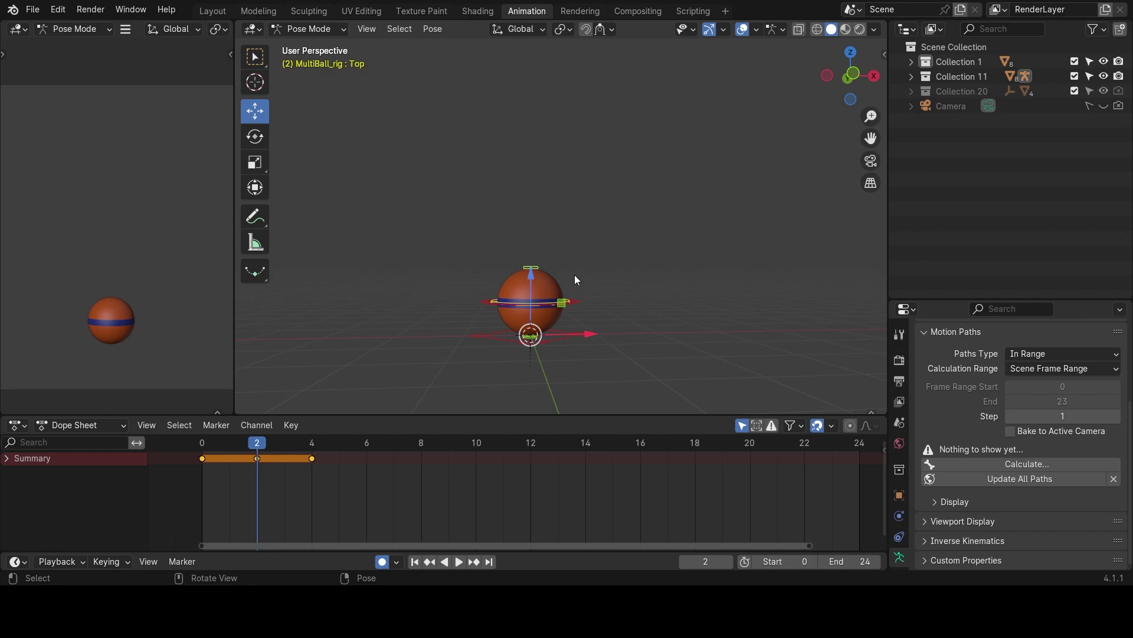
left_click(563, 257)
middle_click_drag(529, 268, 569, 248, "ctrl")
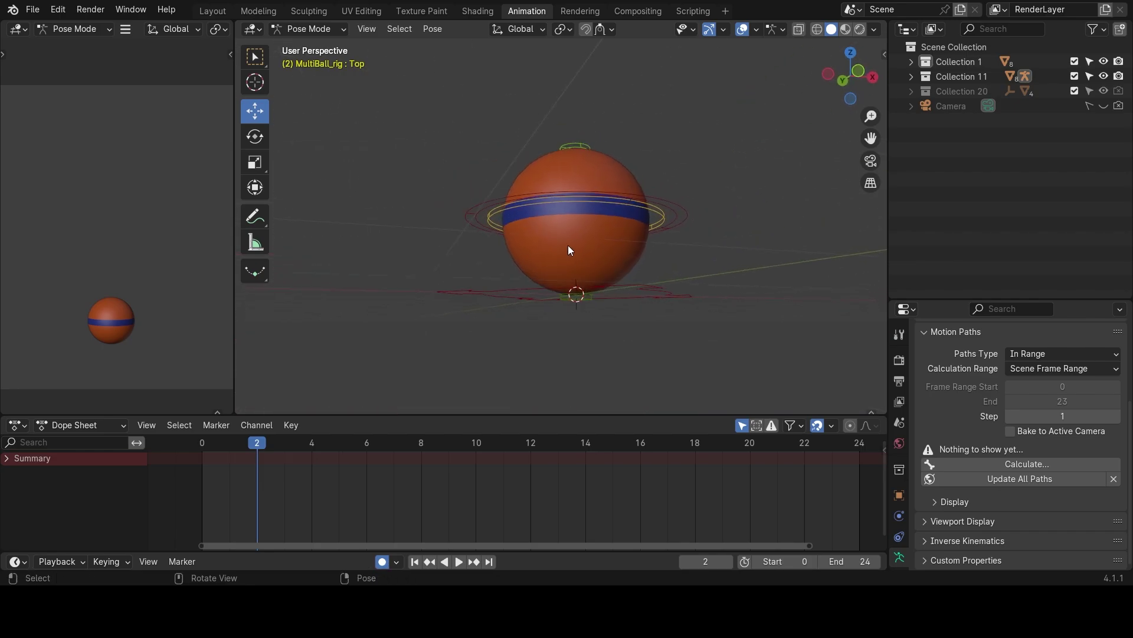
middle_click_drag(660, 252, 596, 306)
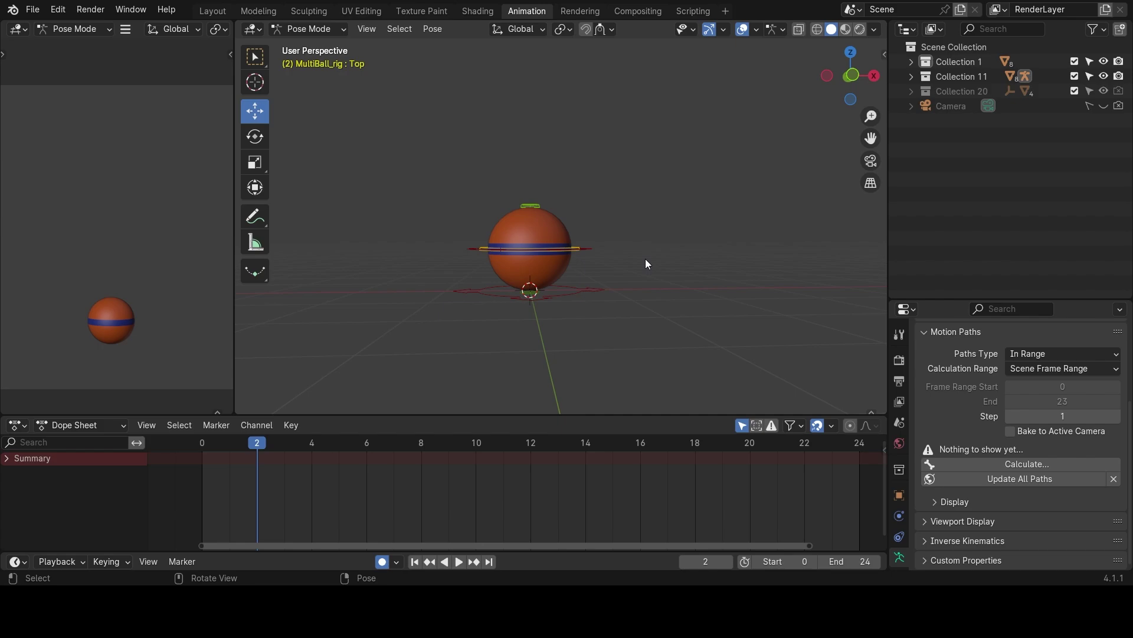
Step: Step through the rig's Ball Type options and set it to 7, the soccer ball
left_click(884, 54)
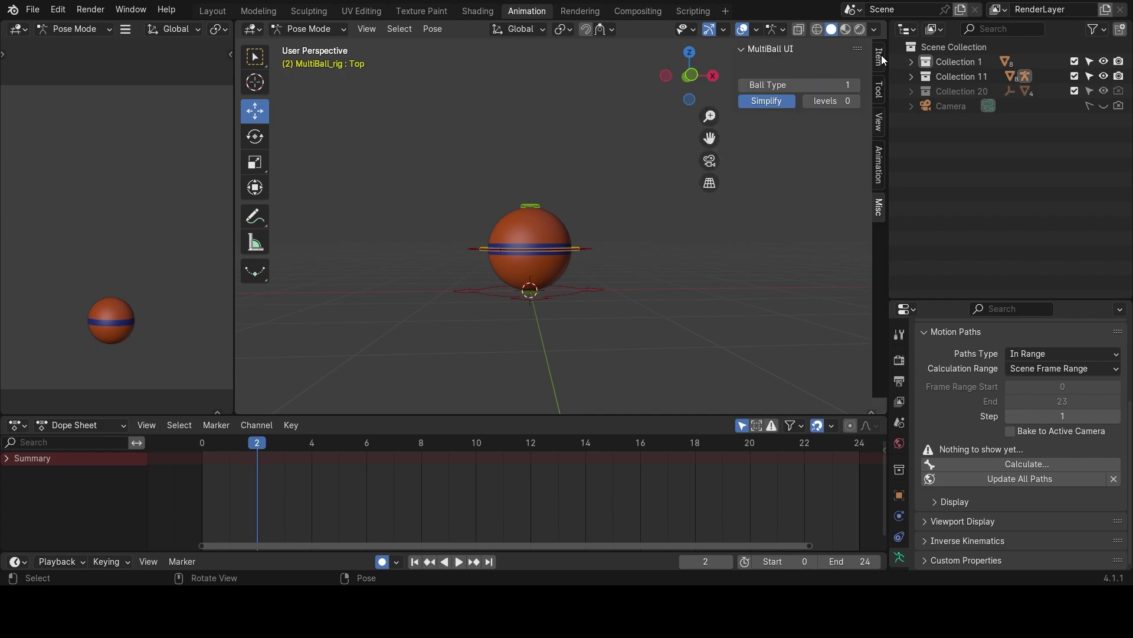
left_click(854, 85)
left_click(853, 85)
left_click(854, 85)
left_click(854, 85)
left_click(853, 85)
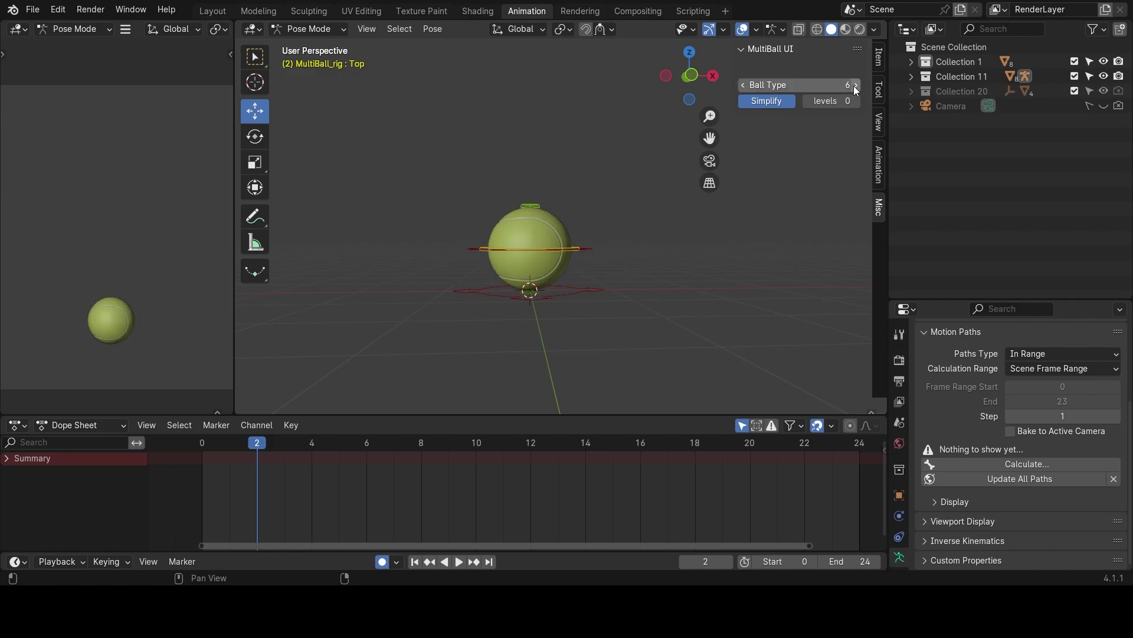
left_click(854, 85)
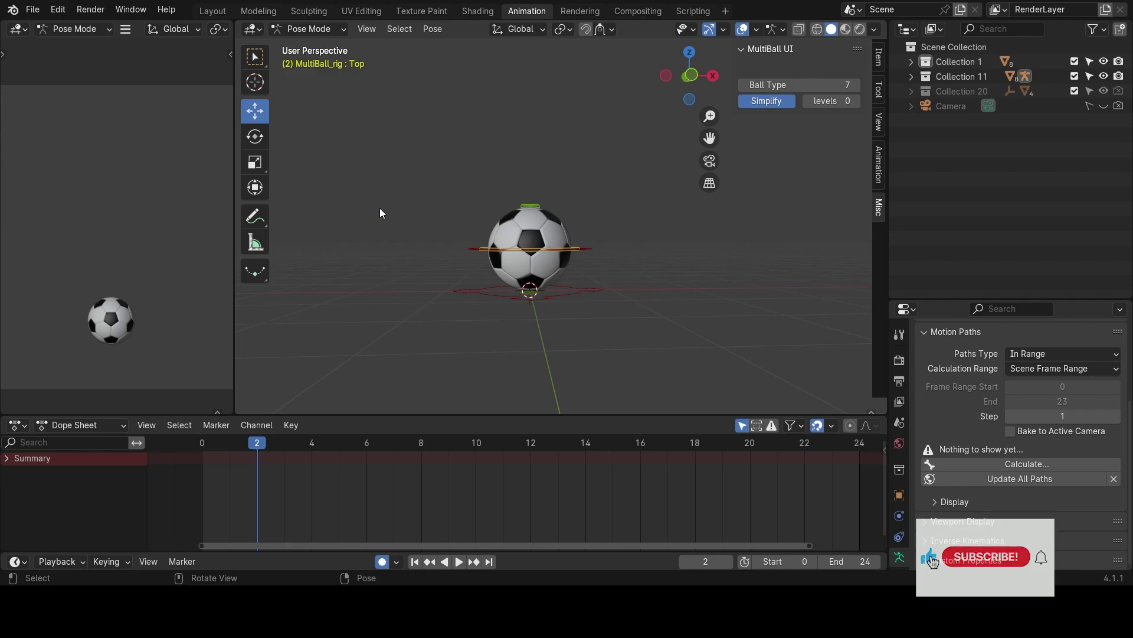
left_click(855, 84)
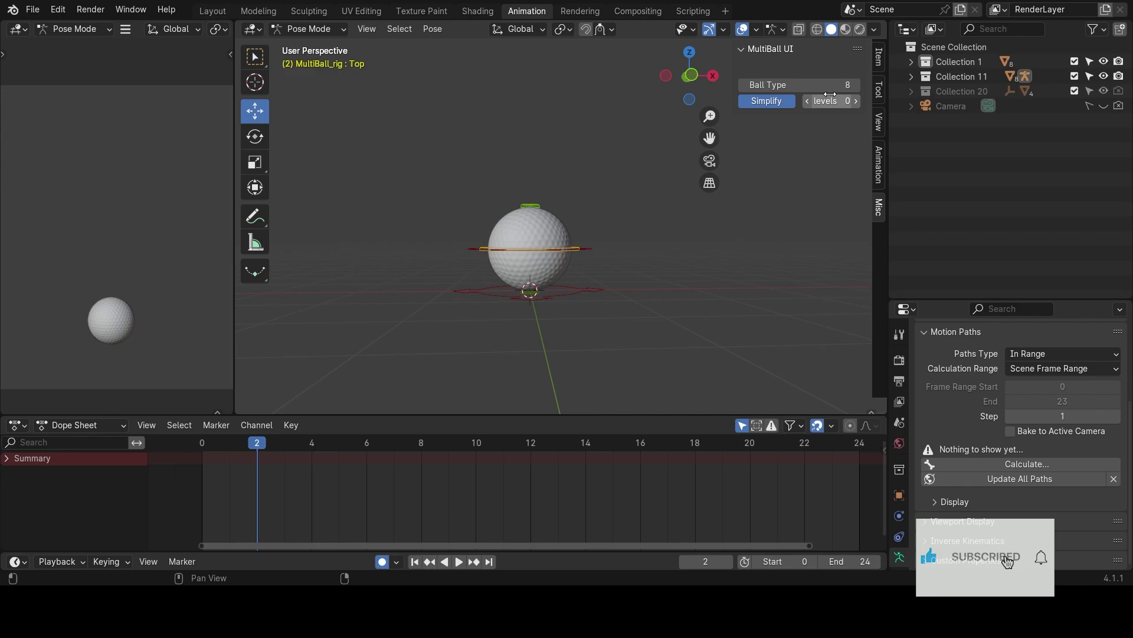
left_click(744, 85)
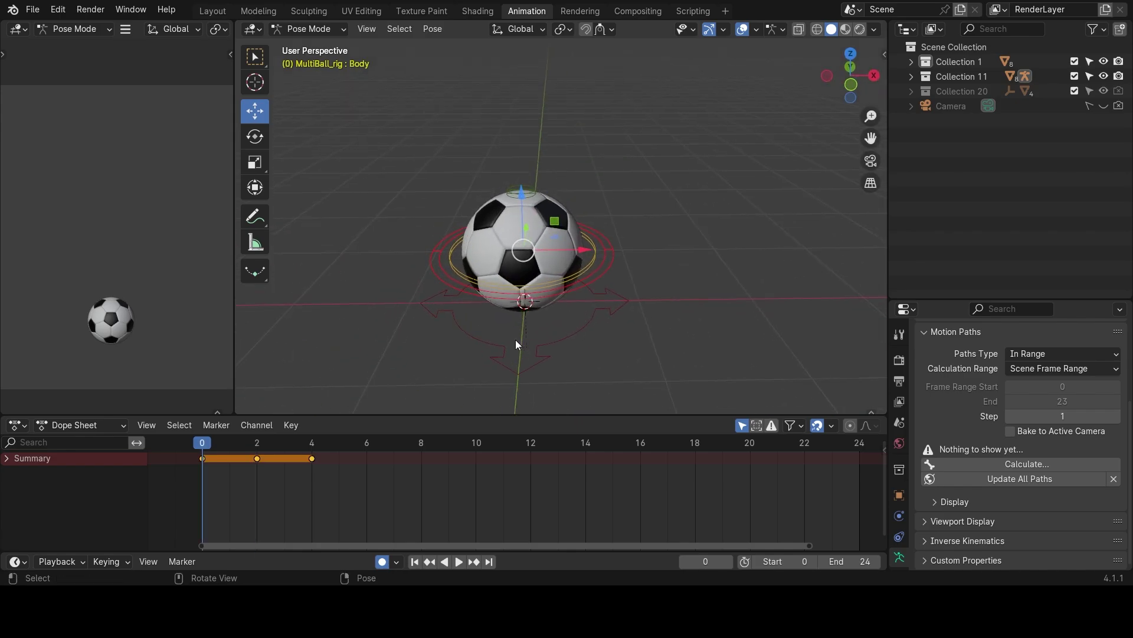
Step: Try moving the rig's Root control and the ring control around the ball at frame 0
middle_click_drag(515, 336, 578, 338)
left_click(574, 328)
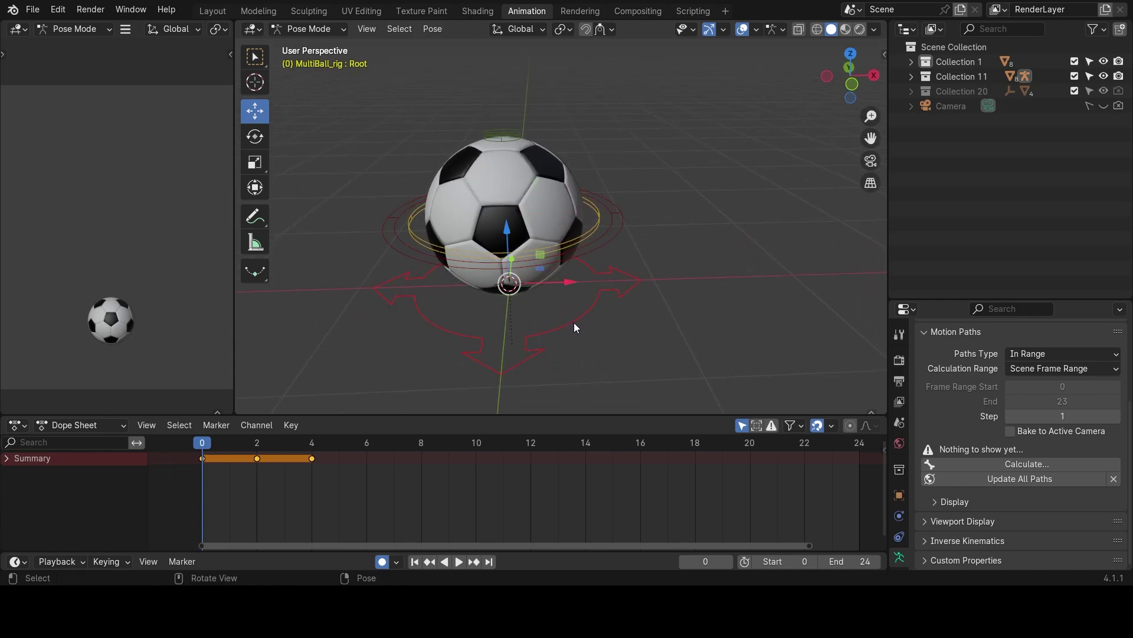
middle_click_drag(502, 342, 538, 329)
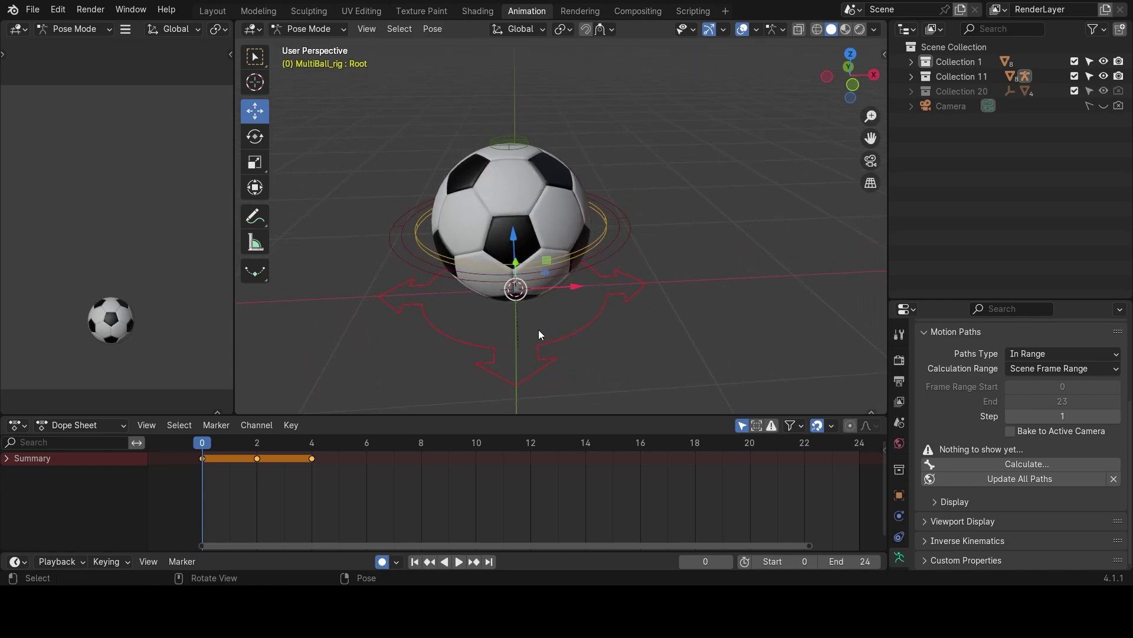
left_click(617, 254)
left_click_drag(518, 231, 519, 199)
middle_click_drag(519, 198, 565, 243)
left_click(571, 277)
mouse_move(518, 266)
left_mouse_down()
mouse_move(608, 246)
mouse_move(449, 210)
mouse_move(557, 227)
mouse_move(514, 251)
mouse_move(524, 257)
left_mouse_up()
scroll(560, 282, "up", 2)
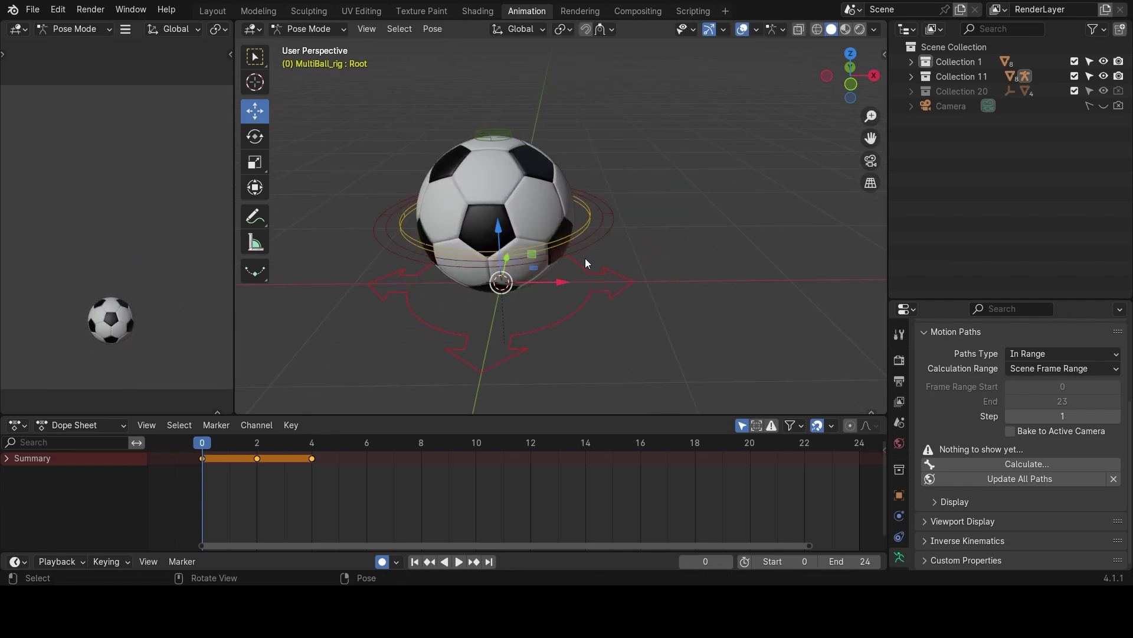
Step: Try rotating the ball with the rig's Spin control at frame 0
left_click(532, 281)
middle_click_drag(532, 281, 537, 281)
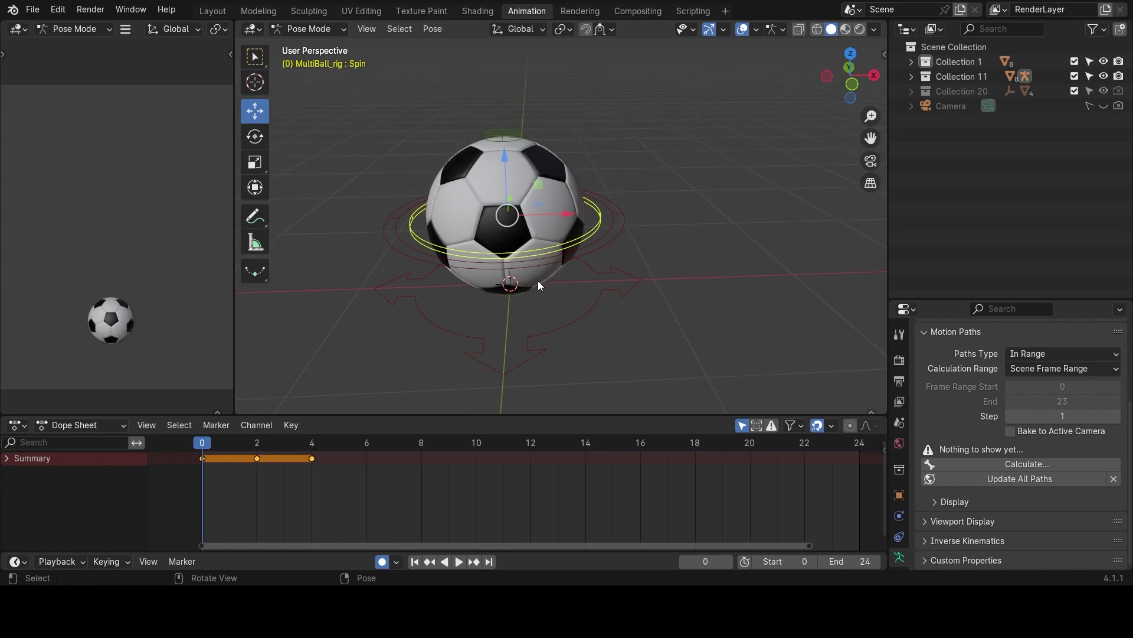
left_click(254, 136)
middle_click_drag(614, 248, 537, 172)
left_click_drag(549, 175, 559, 280)
right_click(554, 191)
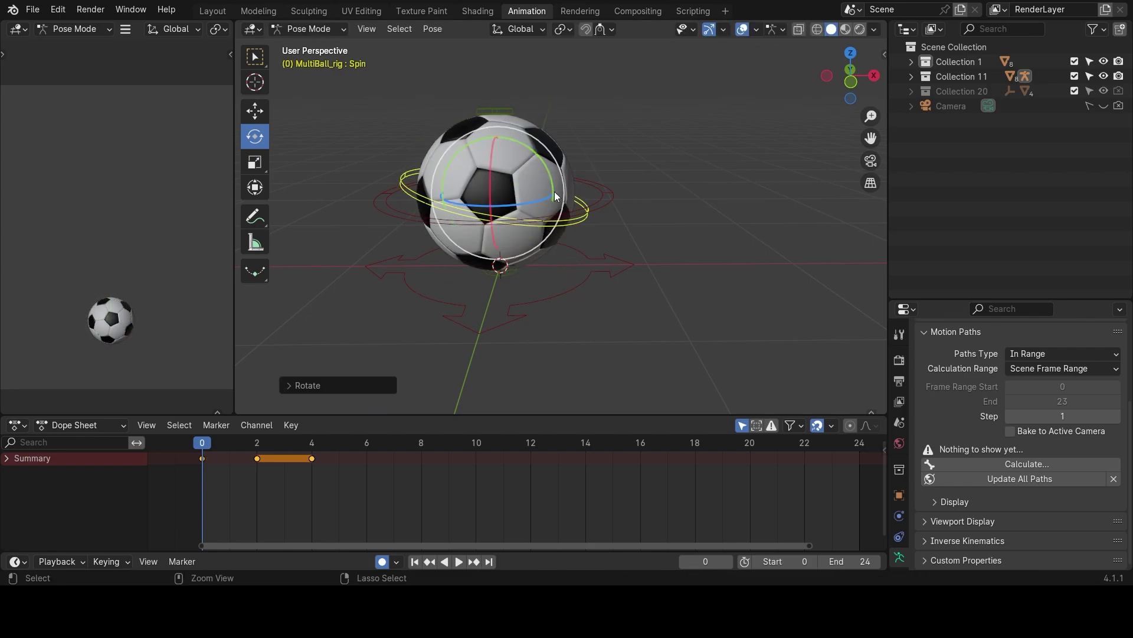
middle_click_drag(555, 191, 572, 293)
scroll(573, 236, "up", 2)
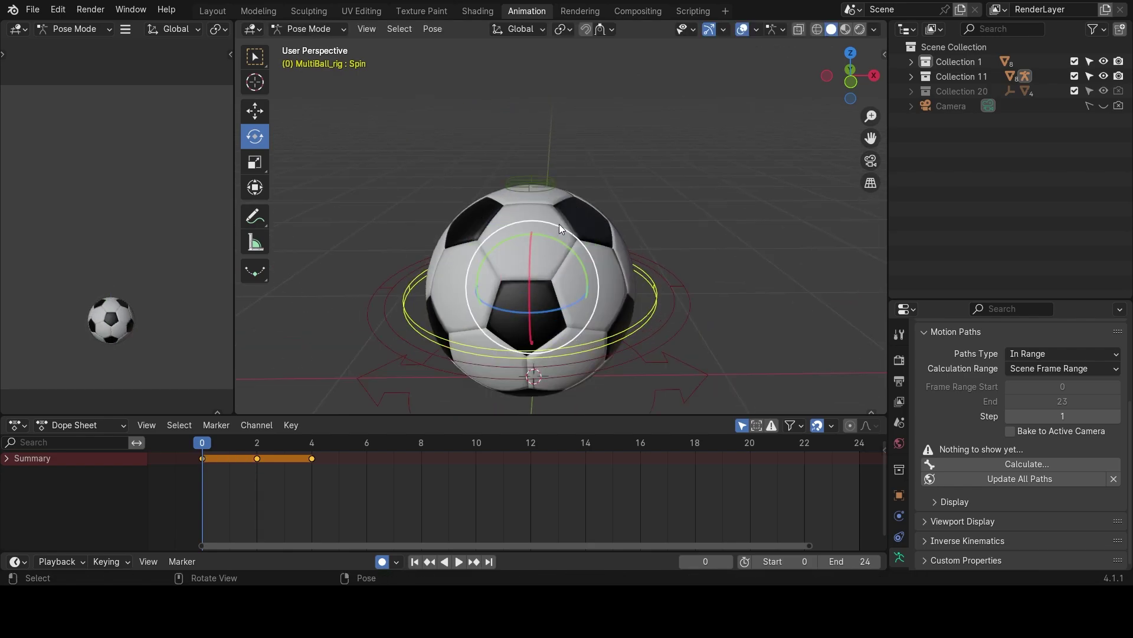
Step: Activate the Transform tool on the rig's Top control and try moving the control vertically at frame 0
left_click(548, 180)
middle_click_drag(549, 200, 551, 278, "ctrl")
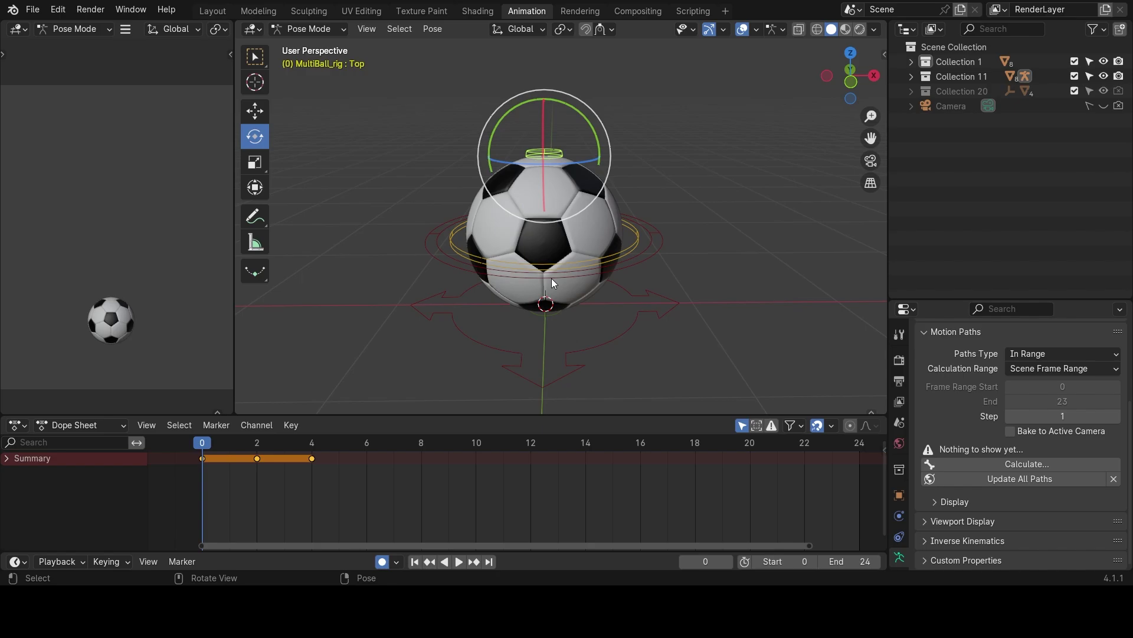
left_click(263, 188)
scroll(523, 217, "down", 2)
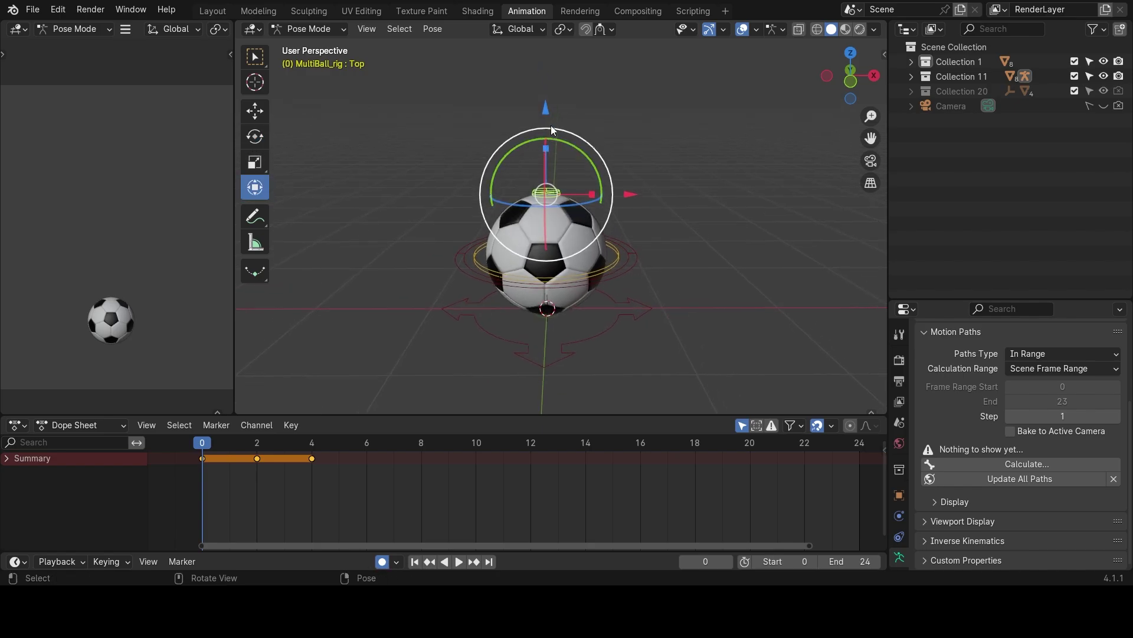
left_click_drag(547, 101, 572, 126)
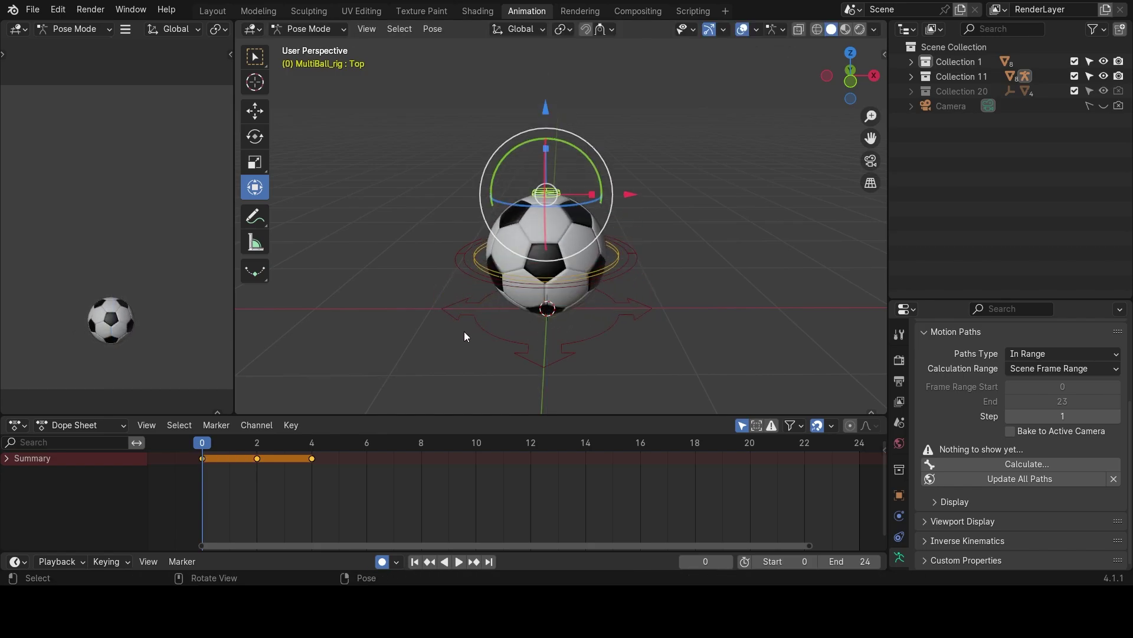
Step: At frame 2, lower the rig's Top control to squash the ball to roughly half its height
left_click(257, 443)
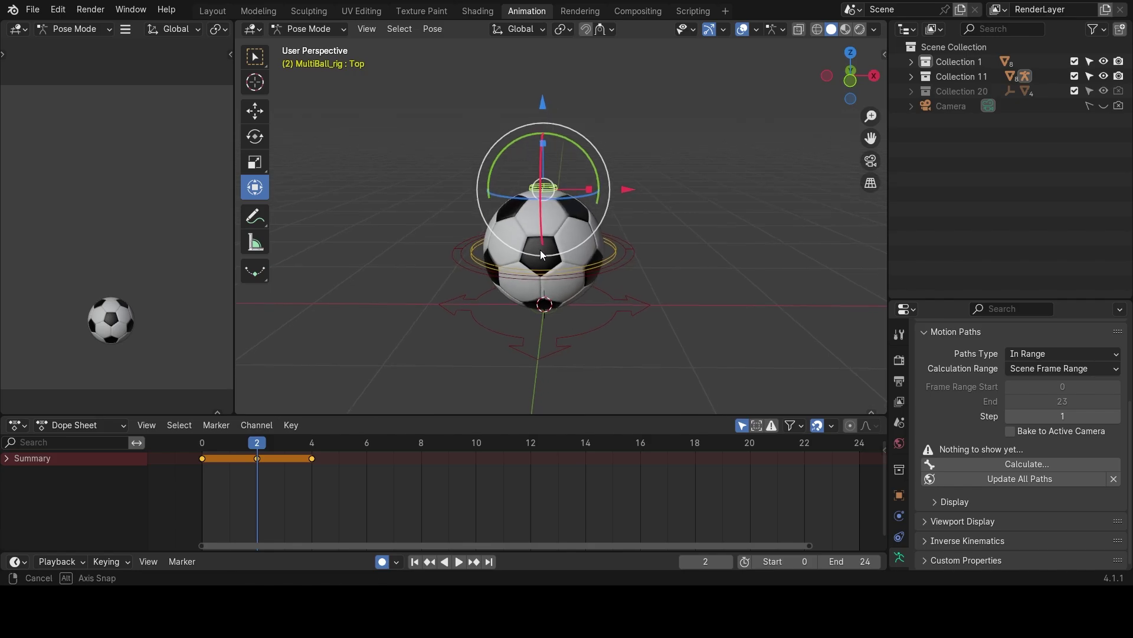
middle_click_drag(540, 249, 519, 161)
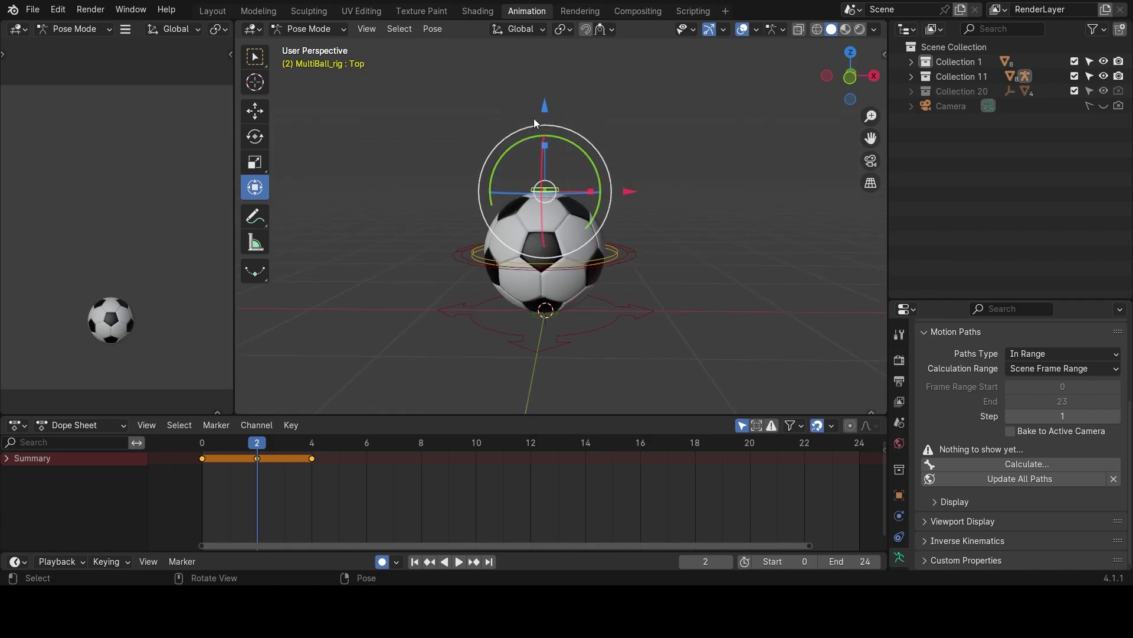
left_click(615, 83)
left_click(550, 190)
mouse_move(551, 190)
middle_mouse_down()
mouse_move(536, 236)
mouse_move(539, 185)
middle_mouse_up()
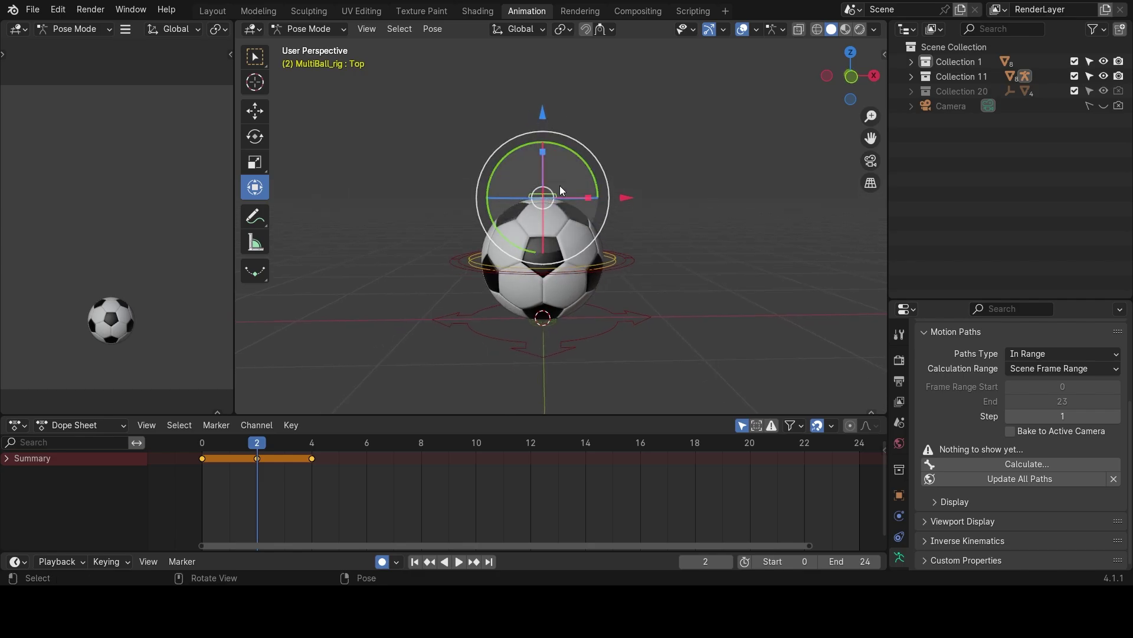
left_click_drag(544, 114, 559, 178)
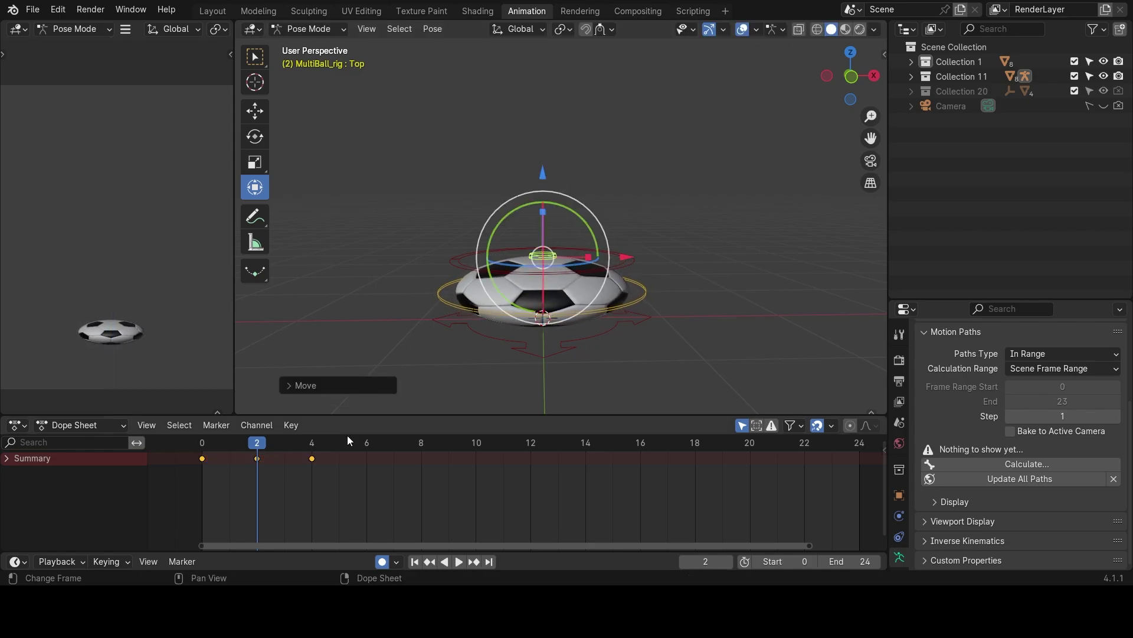
Step: Play back and scrub the squash motion up to frame 4
key("space")
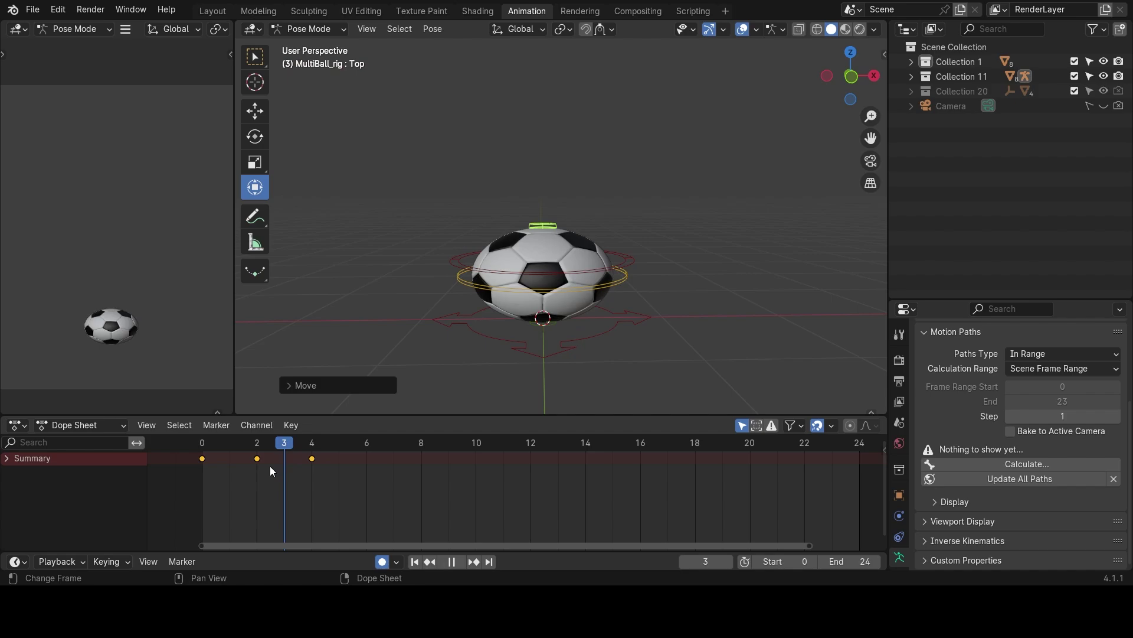
left_click_drag(230, 467, 307, 455)
key("space")
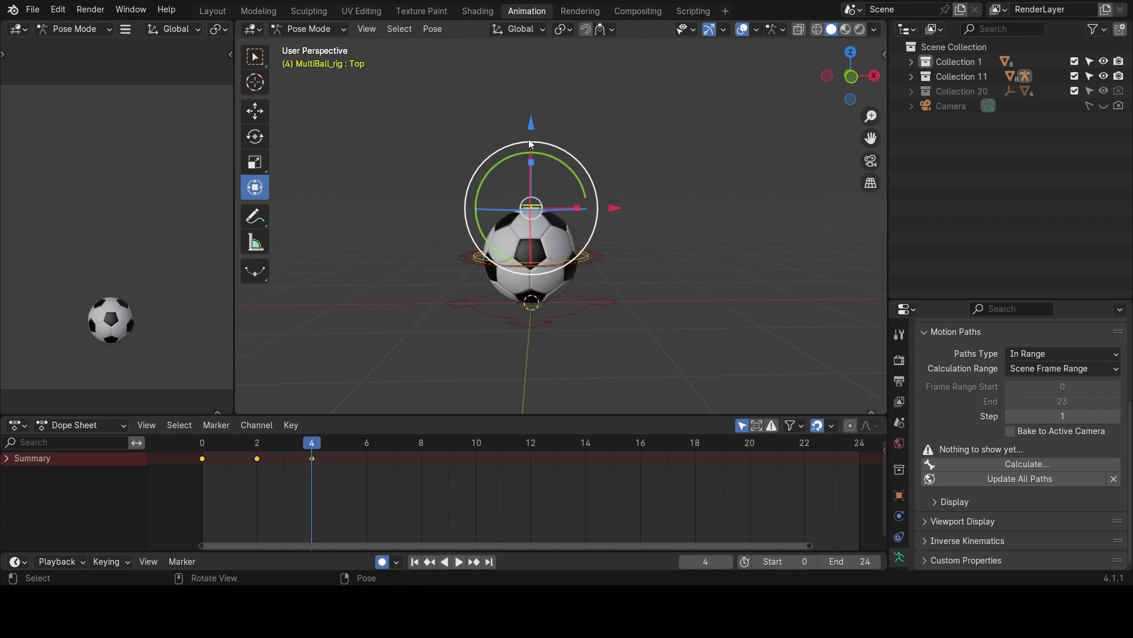
Step: Select all the rig's controls and set their keyframes' interpolation to Constant
left_click(248, 64)
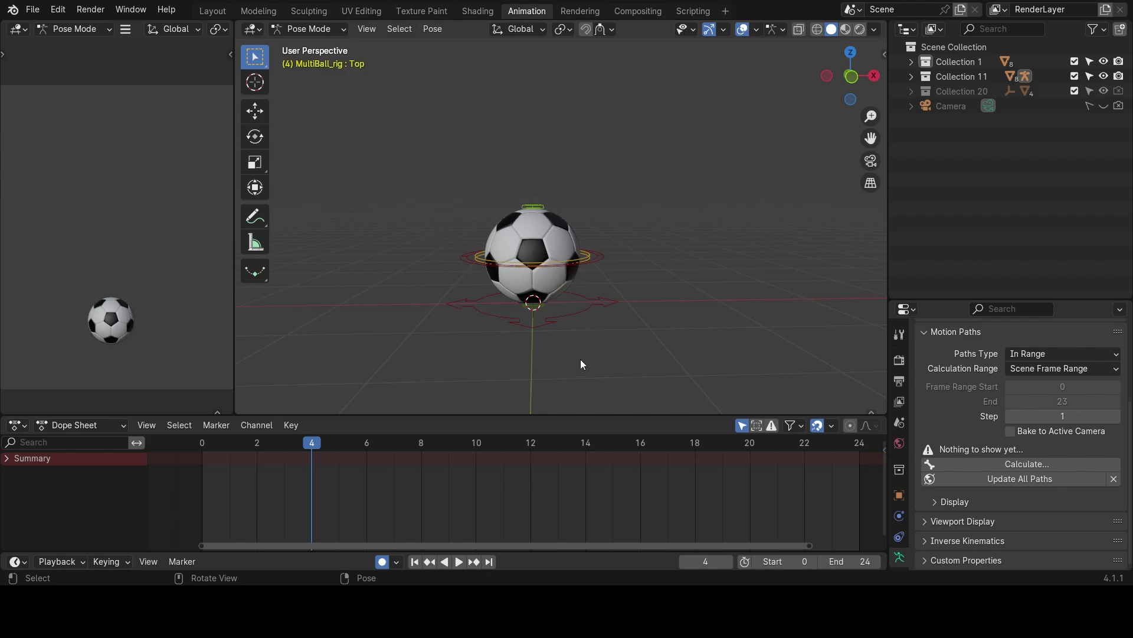
left_click_drag(422, 169, 651, 368)
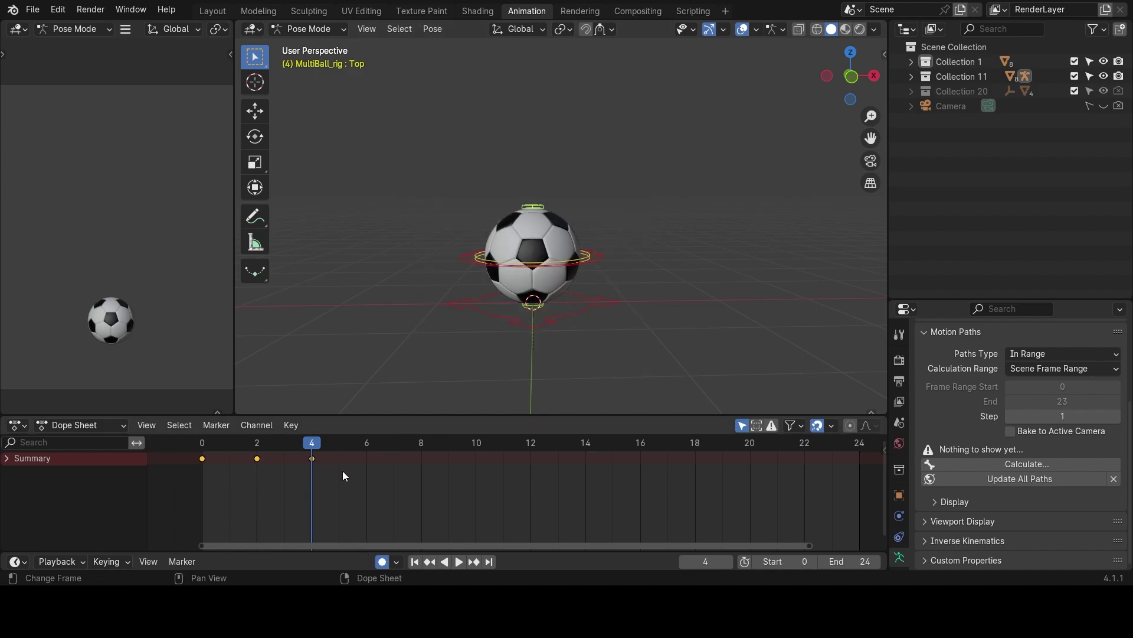
left_click_drag(354, 487, 292, 477)
key("t")
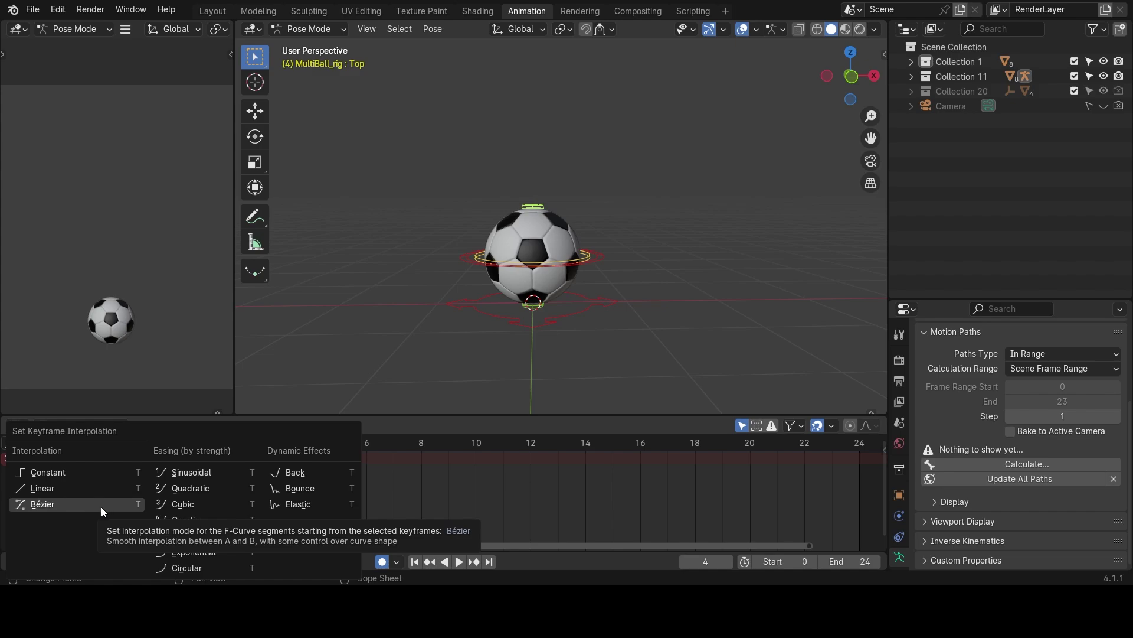
left_click(85, 477)
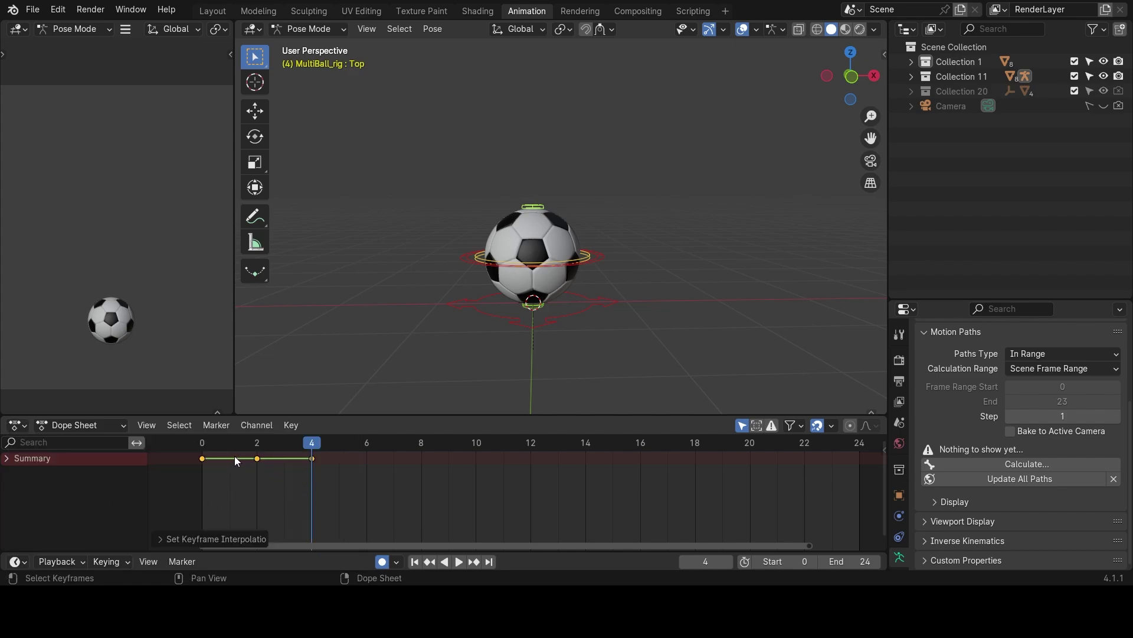
Step: Play the stepped squash animation from frame 0 twice and scrub to frame 2 to check the squashed pose
key("shift+Left")
key("space")
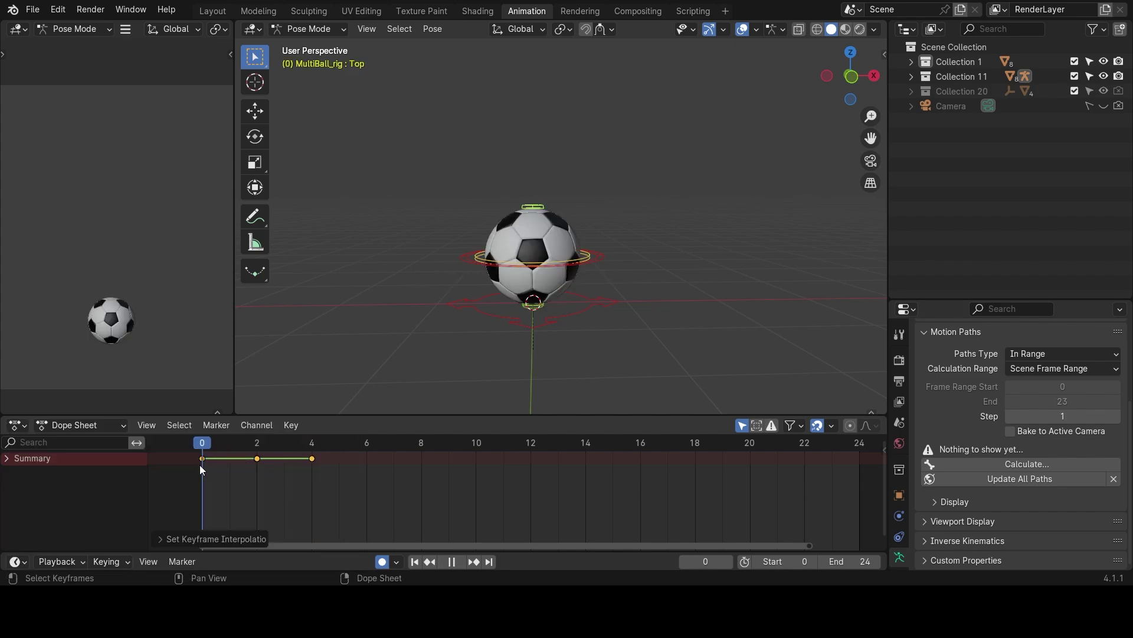
key("space")
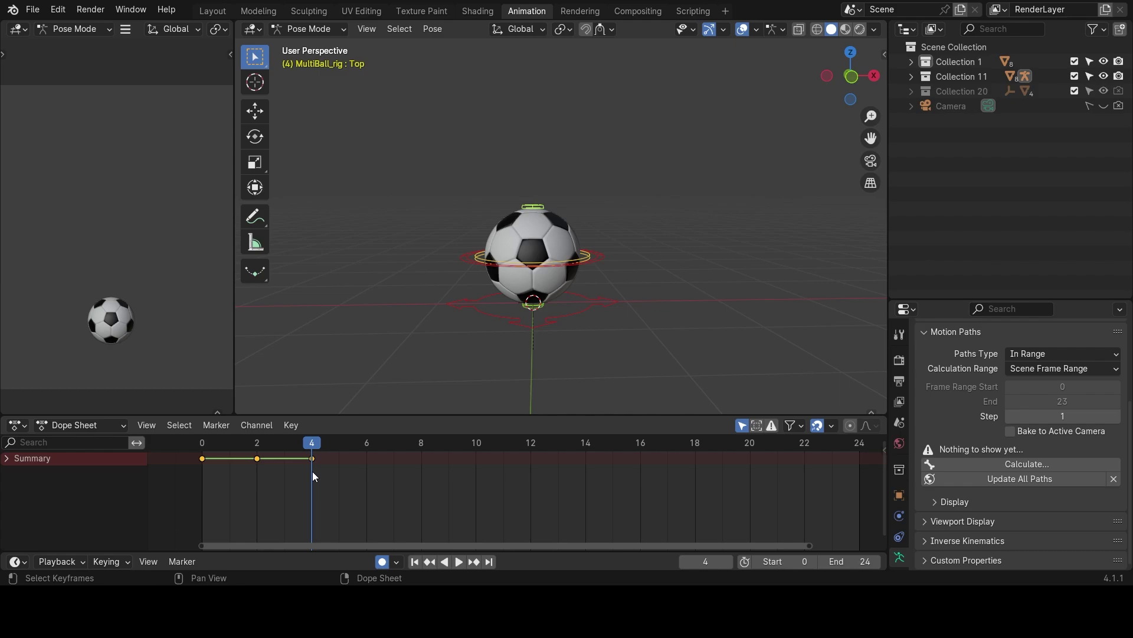
left_click(204, 447)
key("space")
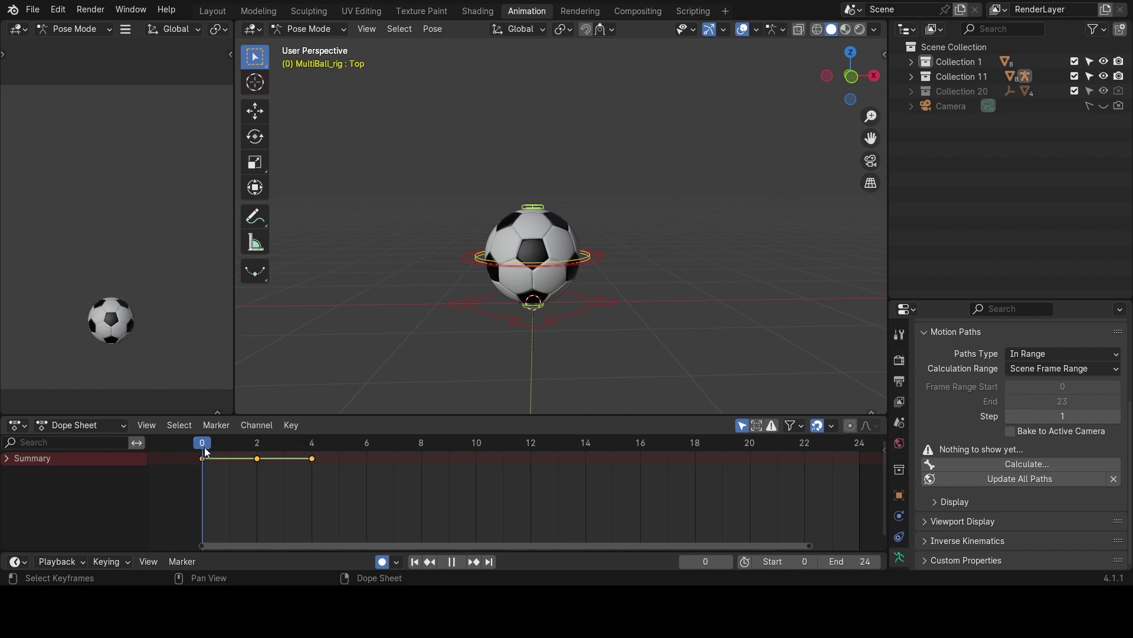
key("space")
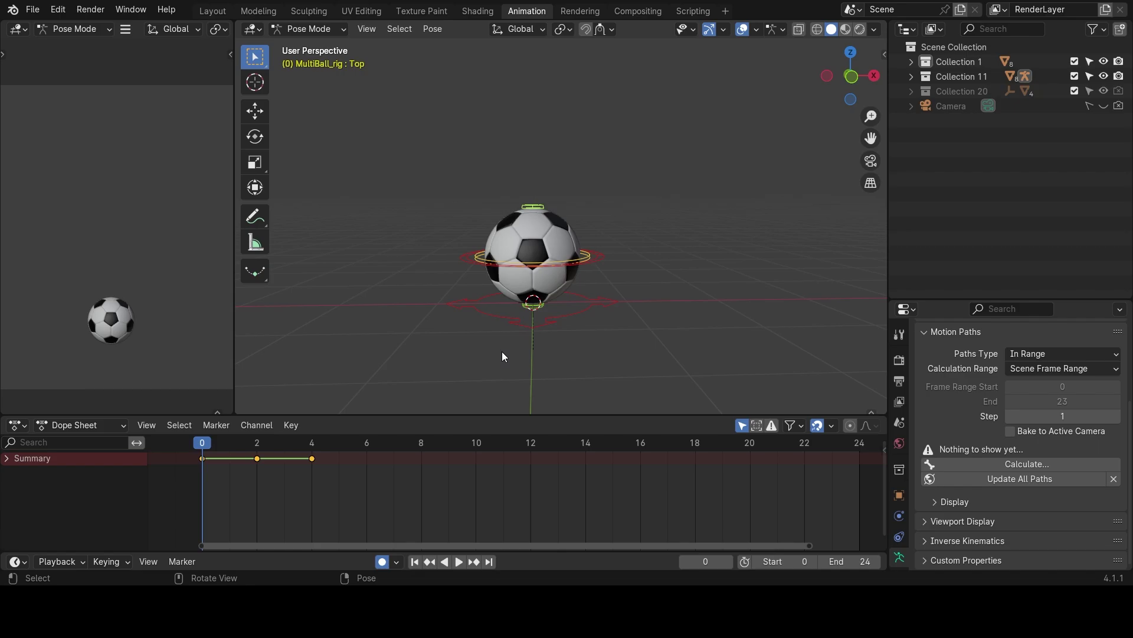
middle_click_drag(502, 352, 514, 348)
left_click_drag(234, 443, 257, 444)
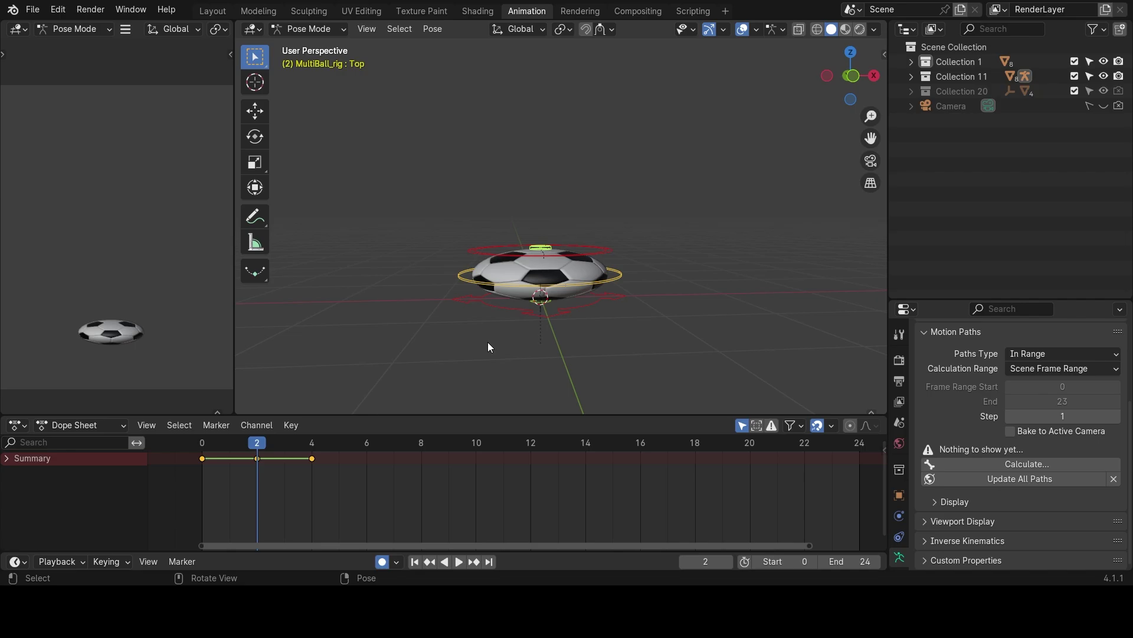
Step: At frame 12, raise the rig's Body control straight up along Z to pose the ball high above the ground
left_click(308, 443)
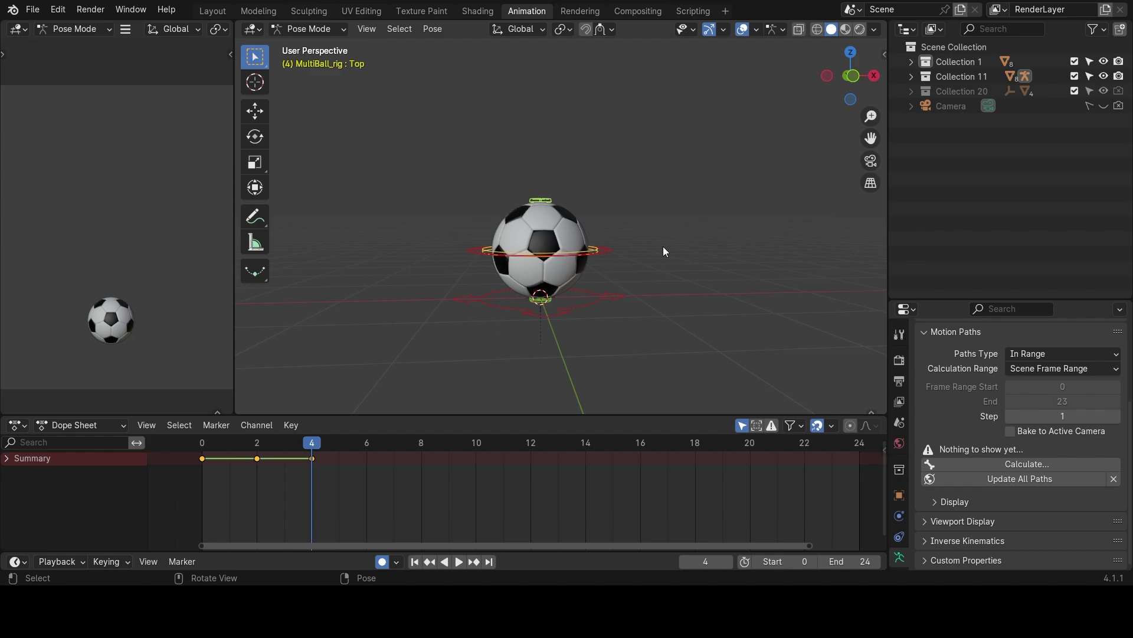
mouse_move(593, 288)
middle_mouse_down()
mouse_move(552, 304)
mouse_move(575, 288)
middle_mouse_up()
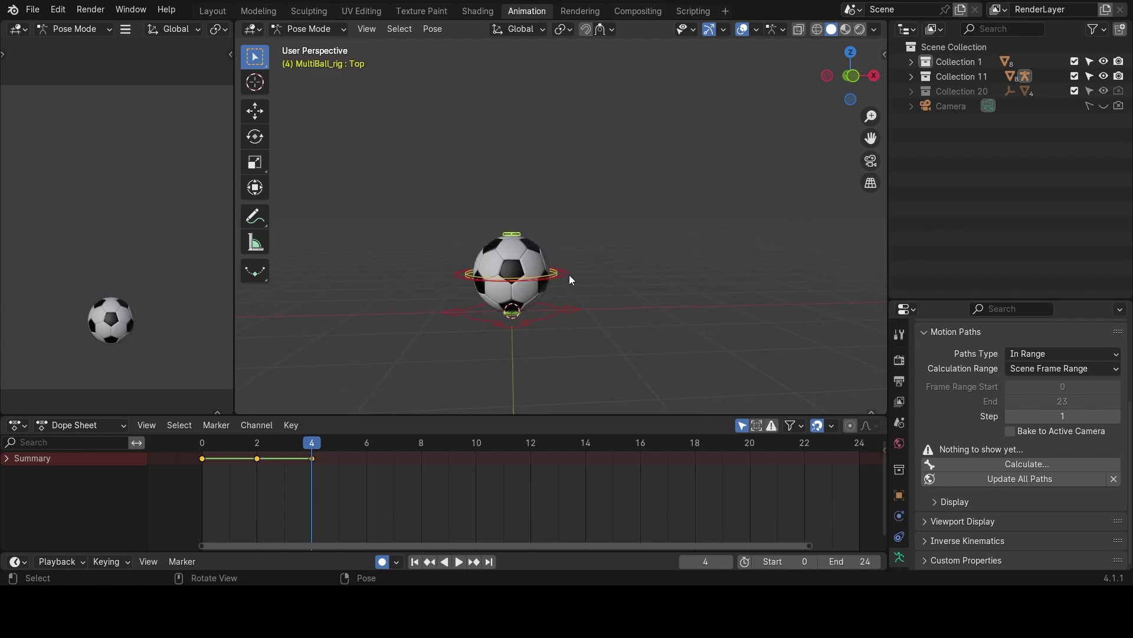
left_click(571, 280)
key("space")
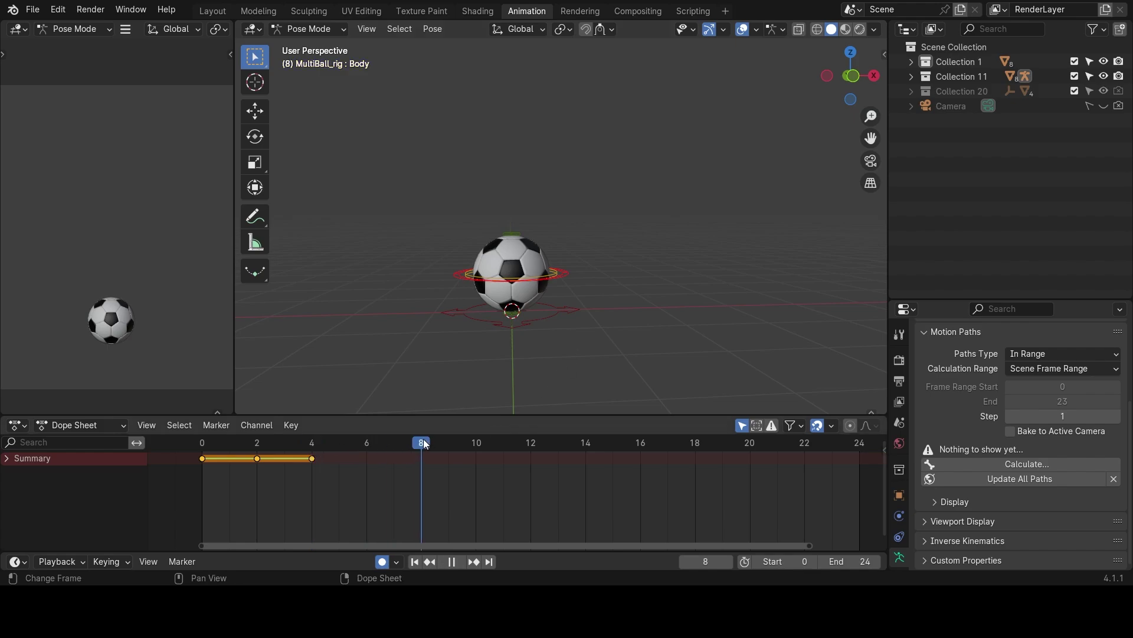
key("space")
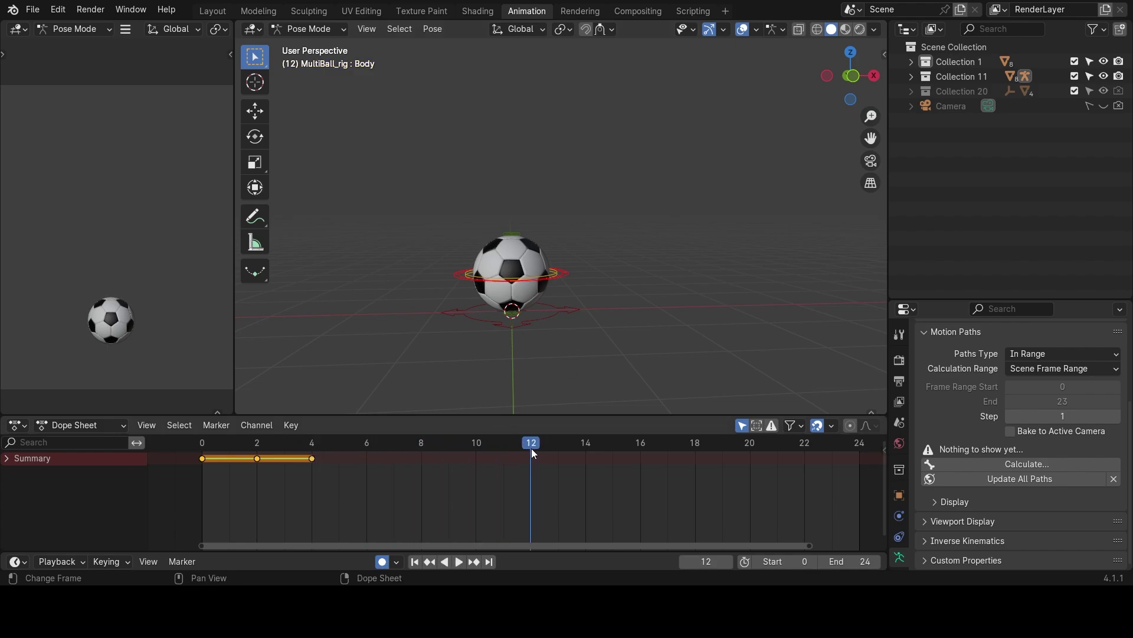
middle_click_drag(537, 410, 543, 317)
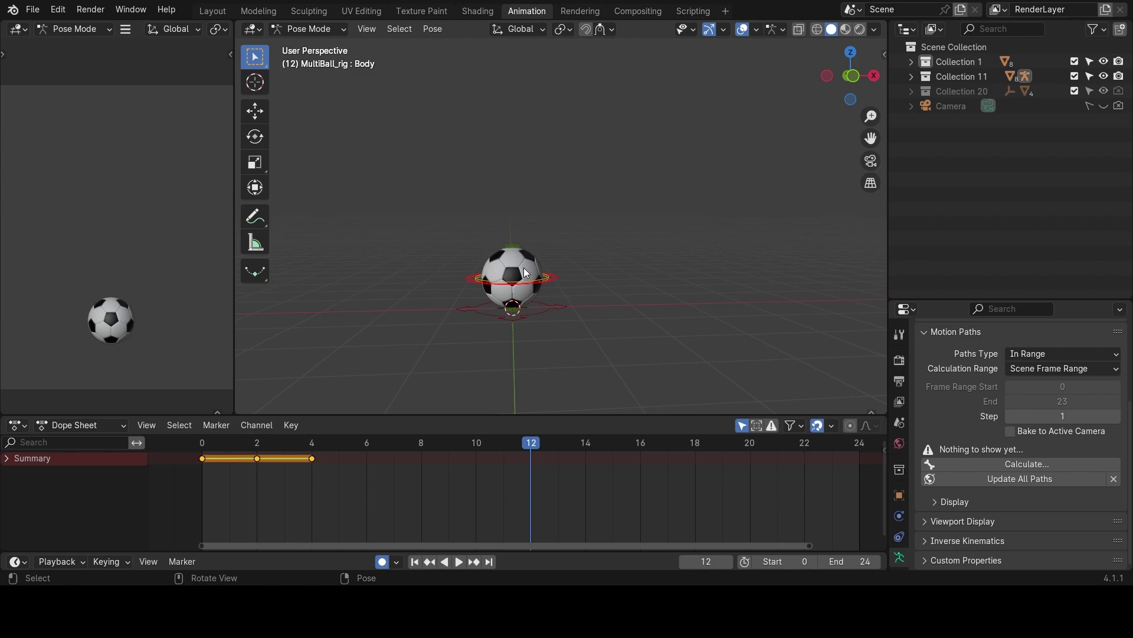
left_click(260, 118)
middle_click_drag(554, 295, 552, 321, "shift")
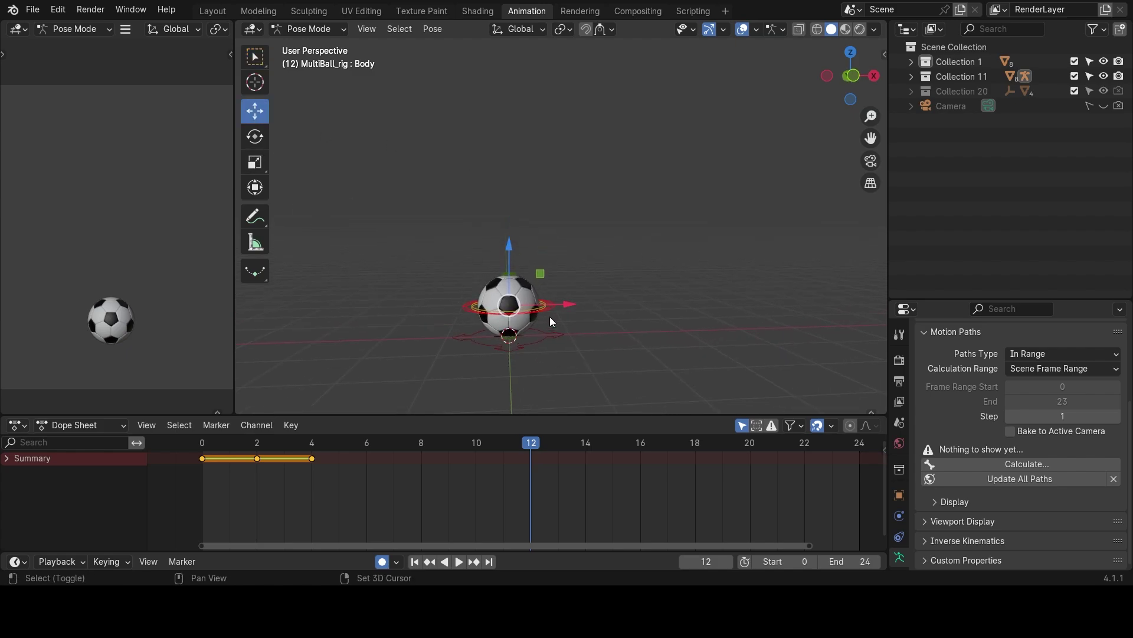
left_click_drag(511, 264, 504, 35)
middle_click_drag(549, 175, 560, 225, "shift")
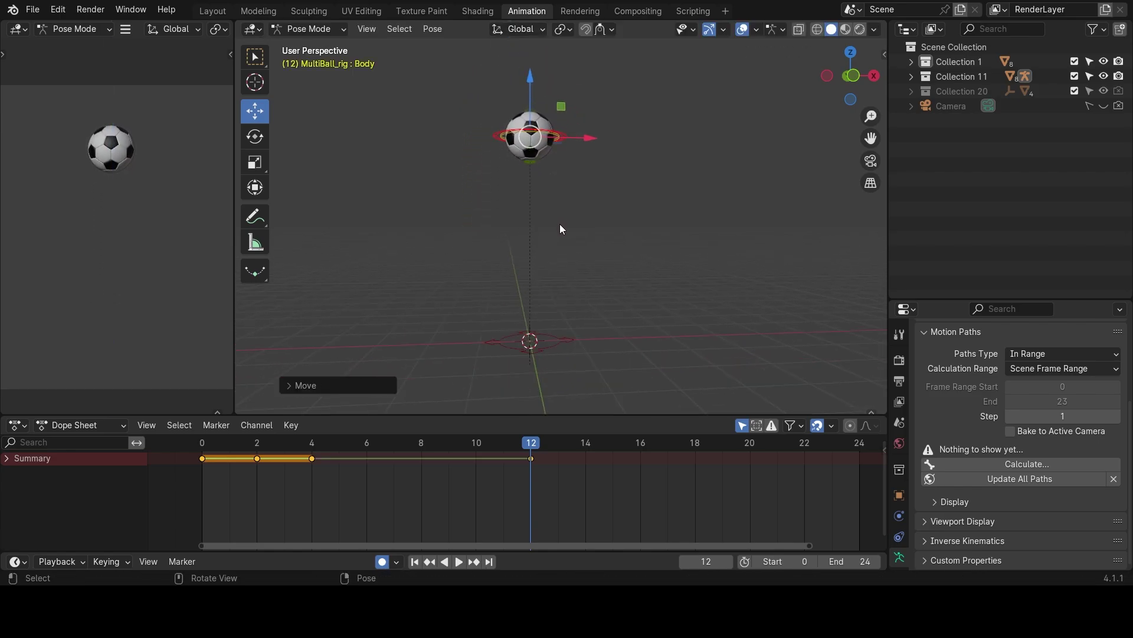
Step: Set the current frame to 24, the end of the bounce animation range
scroll(573, 508, "down", 3)
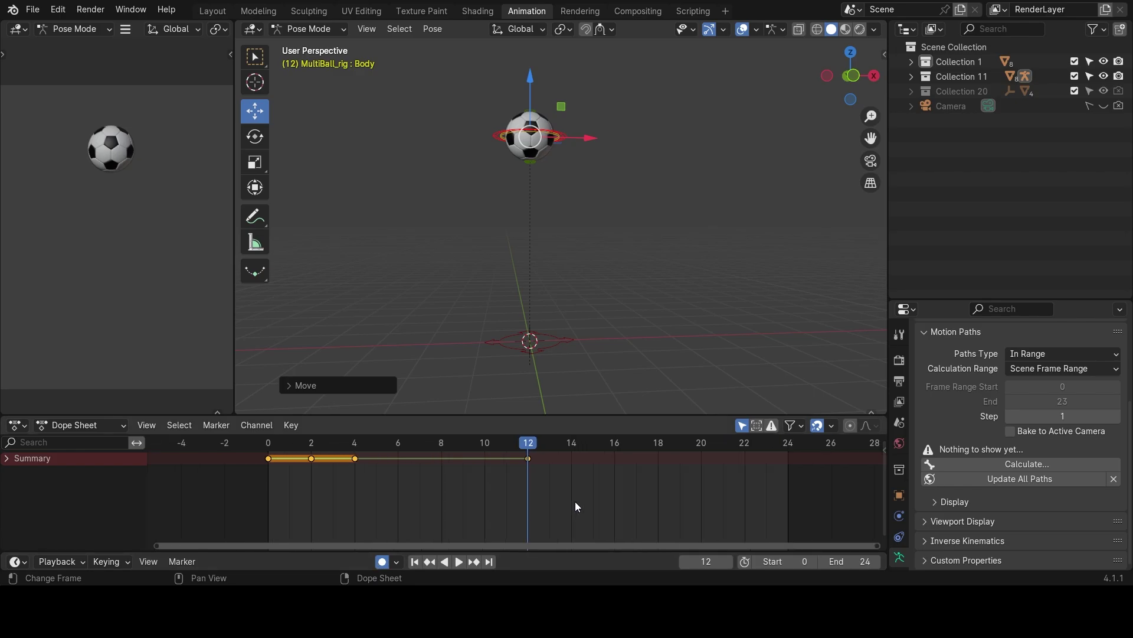
left_click(781, 448)
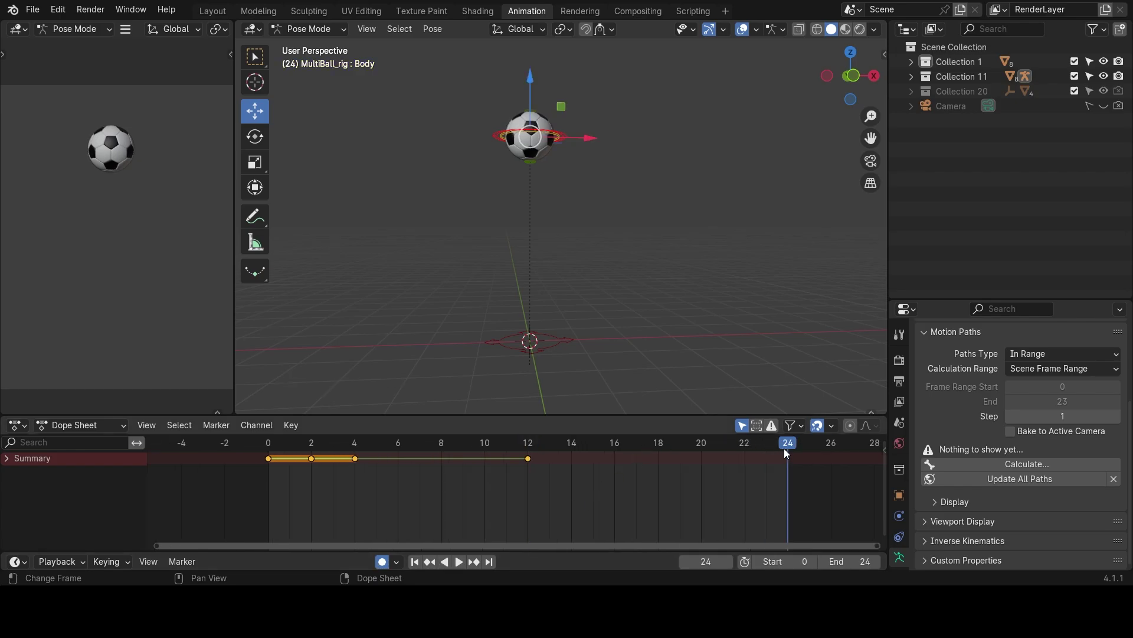